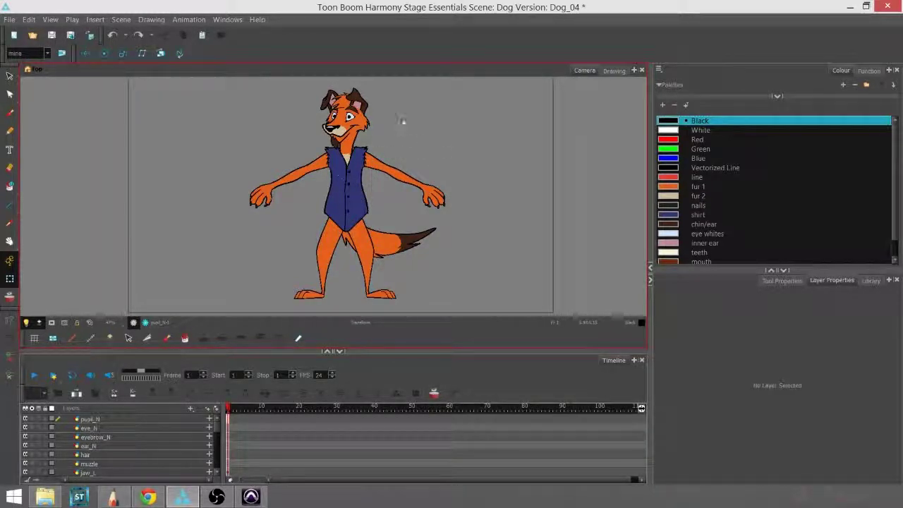
Enlarge the timeline area so that more of the dog's layers fit in the list
{"action": "key", "text": "space"}
{"action": "left_click_drag", "start_coordinate": [413, 136], "coordinate": [437, 163]}
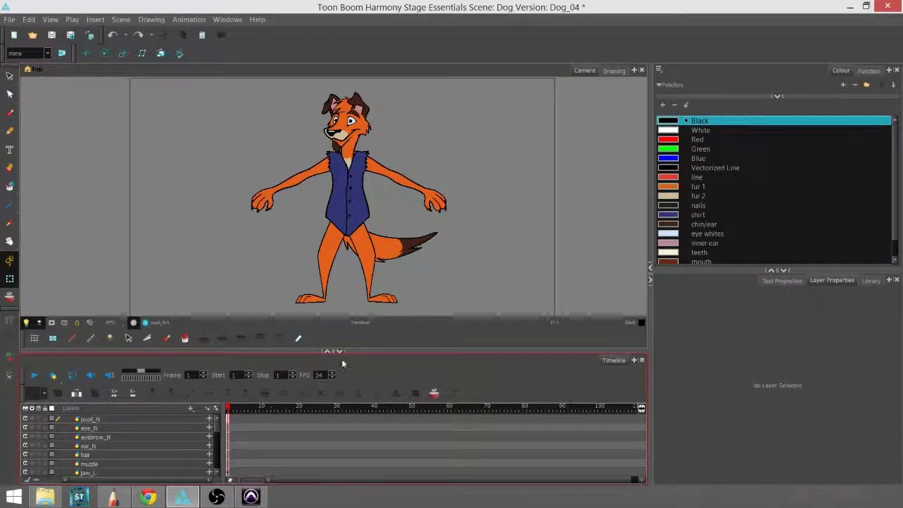
{"action": "left_click_drag", "start_coordinate": [368, 351], "coordinate": [356, 312]}
{"action": "key", "text": "space"}
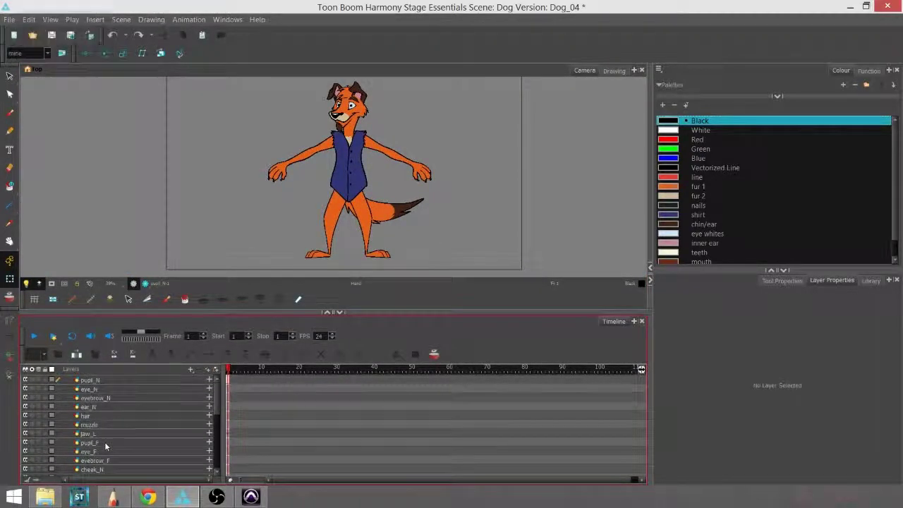
Examine the dog's layer list, from the pupil_N layer down through the body and limb layers and back
{"action": "mouse_move", "coordinate": [216, 393]}
{"action": "left_mouse_down"}
{"action": "mouse_move", "coordinate": [216, 413]}
{"action": "mouse_move", "coordinate": [217, 388]}
{"action": "left_mouse_up"}
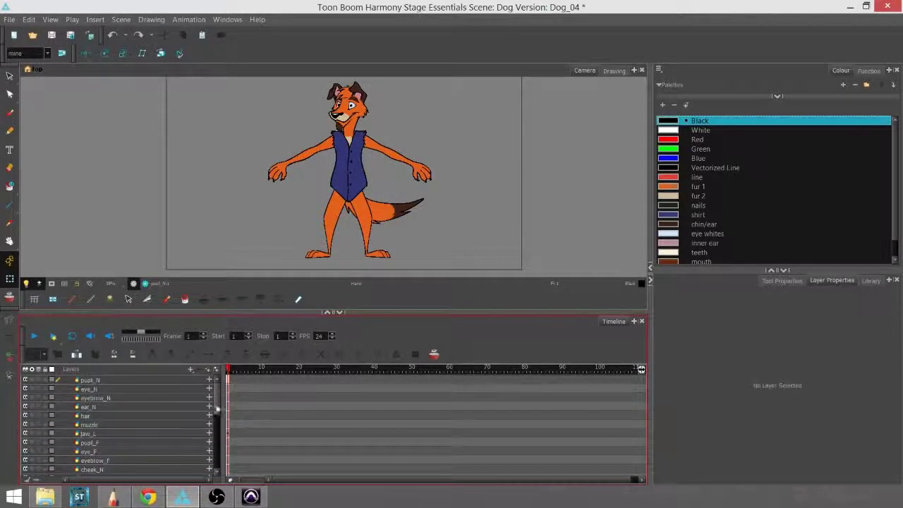
{"action": "mouse_move", "coordinate": [217, 393]}
{"action": "left_mouse_down"}
{"action": "mouse_move", "coordinate": [218, 414]}
{"action": "mouse_move", "coordinate": [215, 399]}
{"action": "left_mouse_up"}
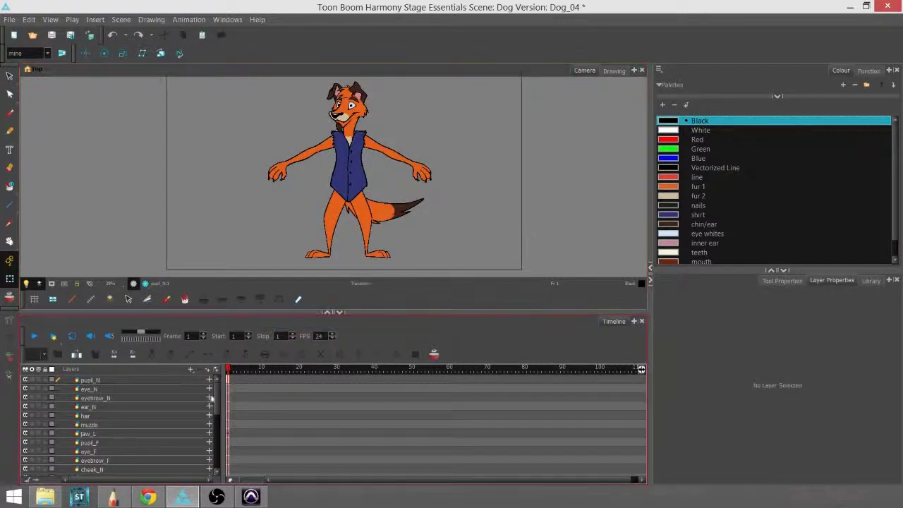
{"action": "scroll", "coordinate": [218, 399], "scroll_direction": "down", "scroll_amount": 1}
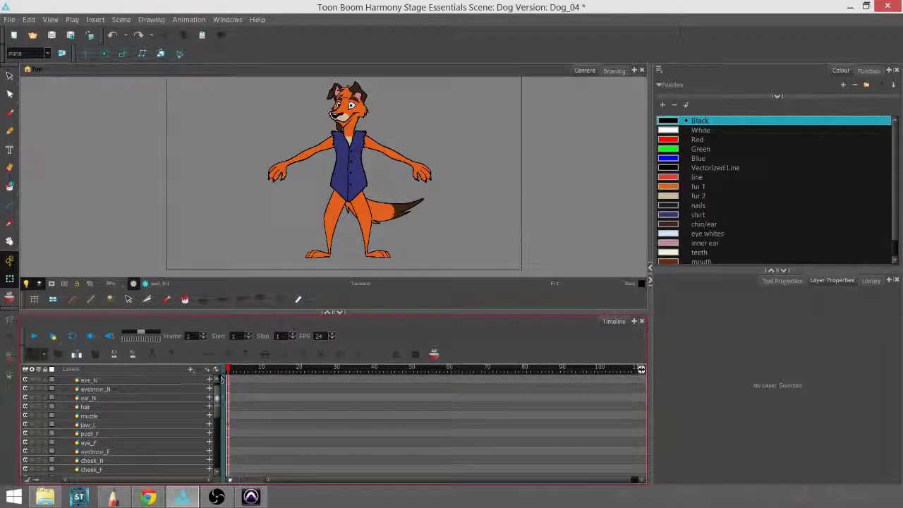
{"action": "left_click_drag", "start_coordinate": [217, 400], "coordinate": [216, 446]}
{"action": "scroll", "coordinate": [218, 437], "scroll_direction": "up", "scroll_amount": 8}
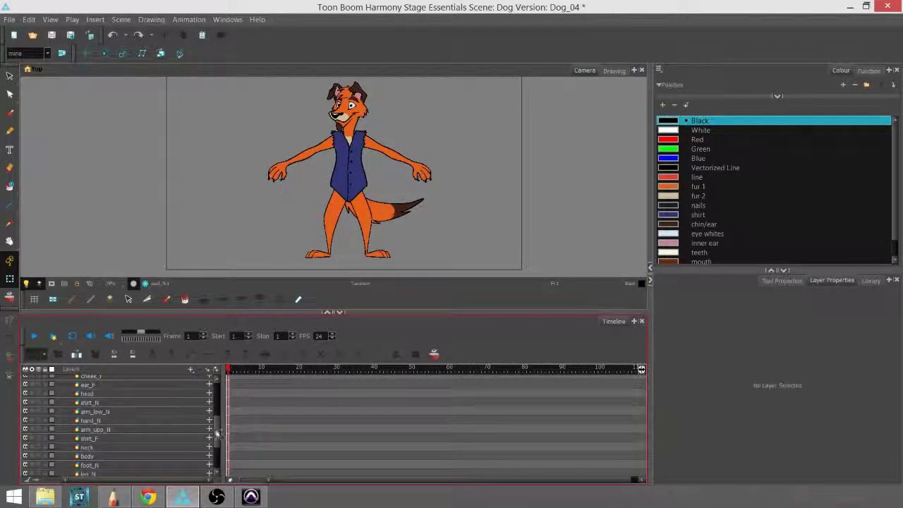
{"action": "scroll", "coordinate": [219, 451], "scroll_direction": "down", "scroll_amount": 8}
{"action": "scroll", "coordinate": [218, 459], "scroll_direction": "up", "scroll_amount": 15}
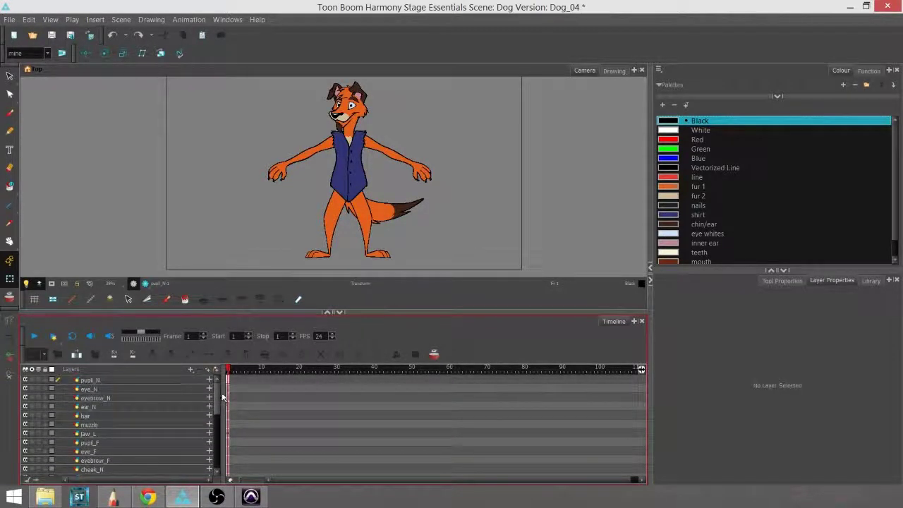
{"action": "mouse_move", "coordinate": [222, 397]}
{"action": "left_mouse_down"}
{"action": "mouse_move", "coordinate": [223, 414]}
{"action": "mouse_move", "coordinate": [222, 398]}
{"action": "left_mouse_up"}
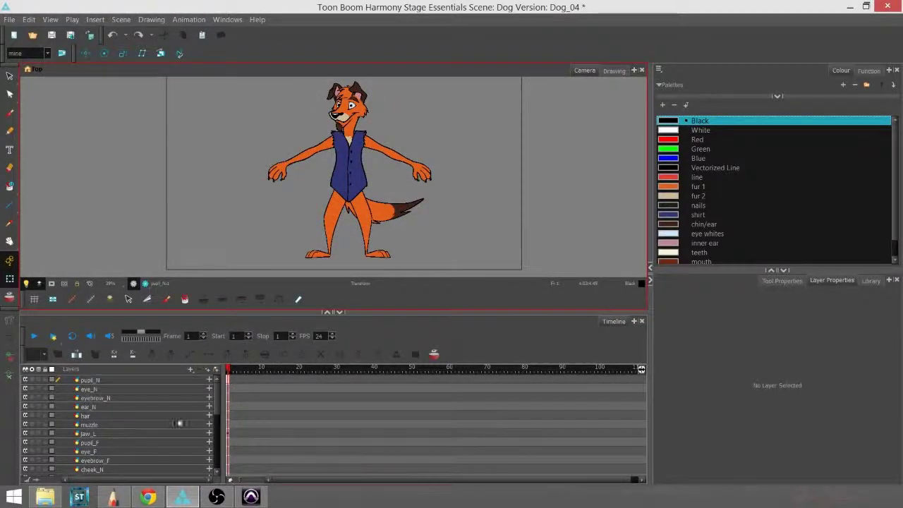
Select all head layers from pupil_N down to head and add a peg to each one
{"action": "left_click", "coordinate": [190, 370]}
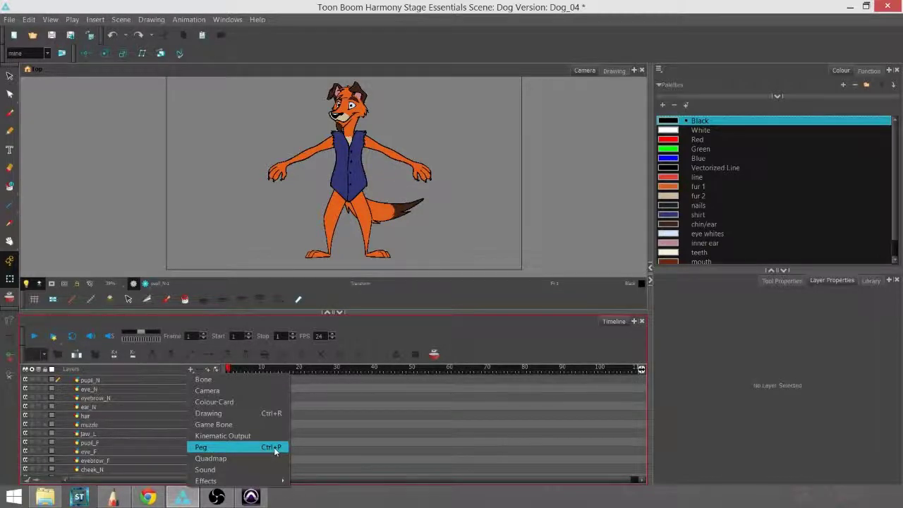
{"action": "left_click", "coordinate": [222, 218]}
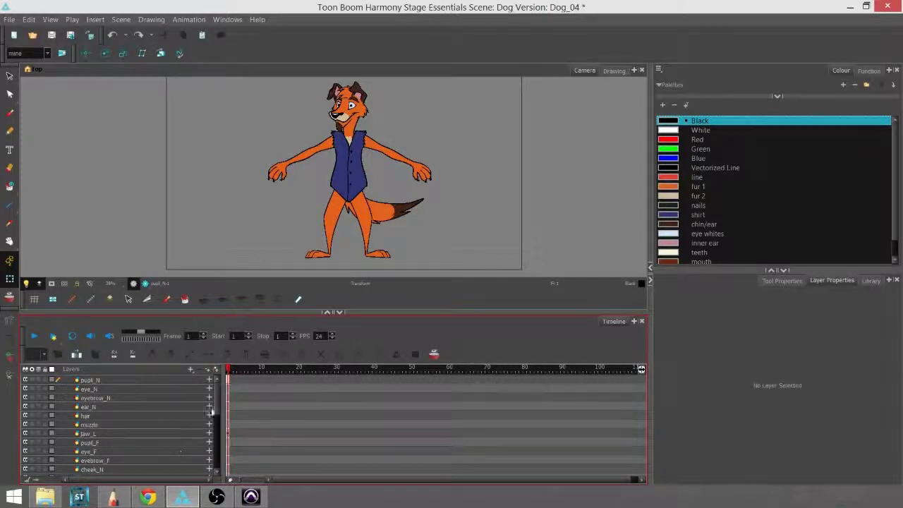
{"action": "left_click", "coordinate": [166, 378]}
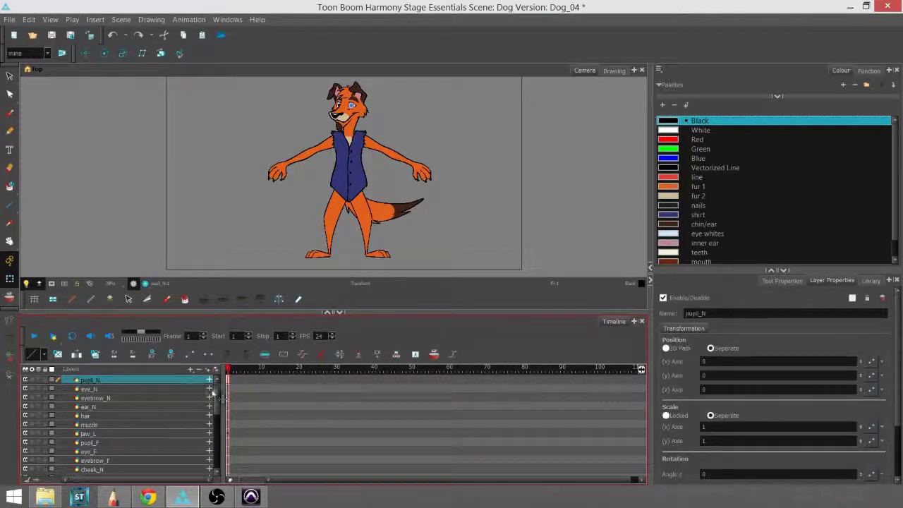
{"action": "left_click_drag", "start_coordinate": [217, 410], "coordinate": [217, 429]}
{"action": "left_click", "coordinate": [162, 440], "text": "shift"}
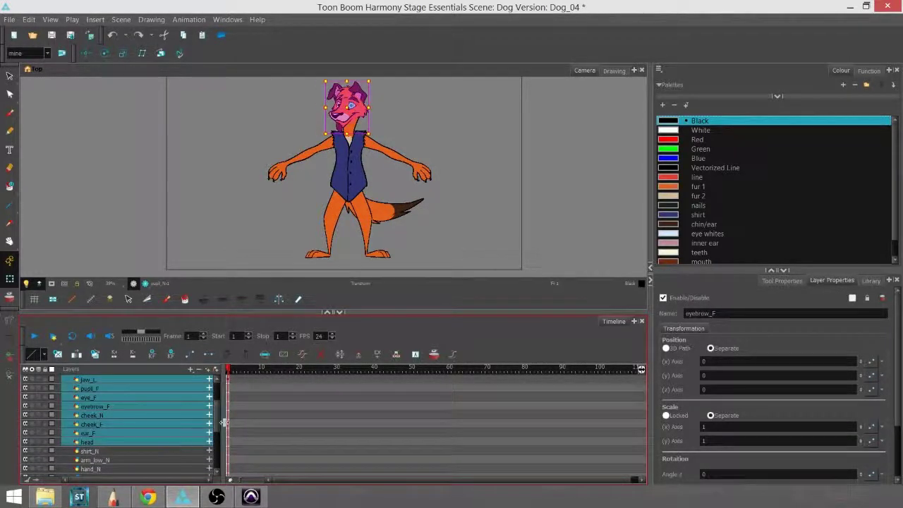
{"action": "scroll", "coordinate": [218, 423], "scroll_direction": "up", "scroll_amount": 2}
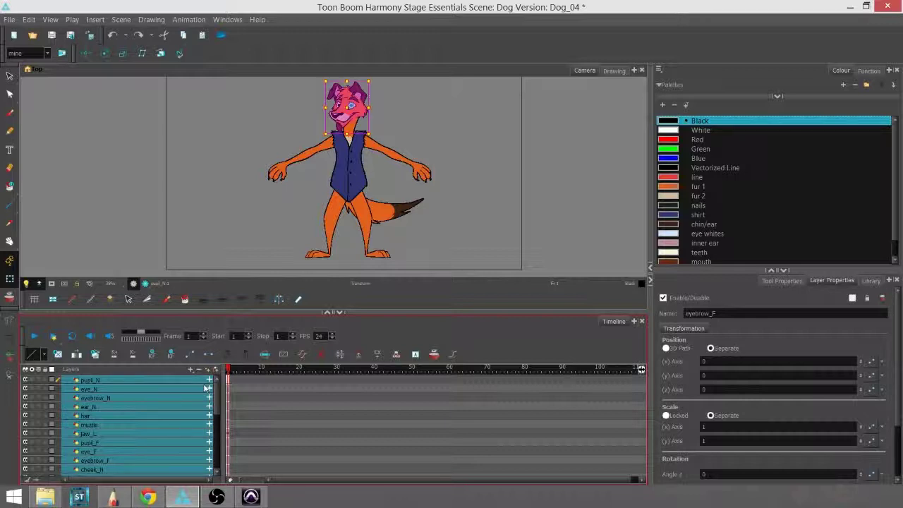
{"action": "key", "text": "ctrl+p"}
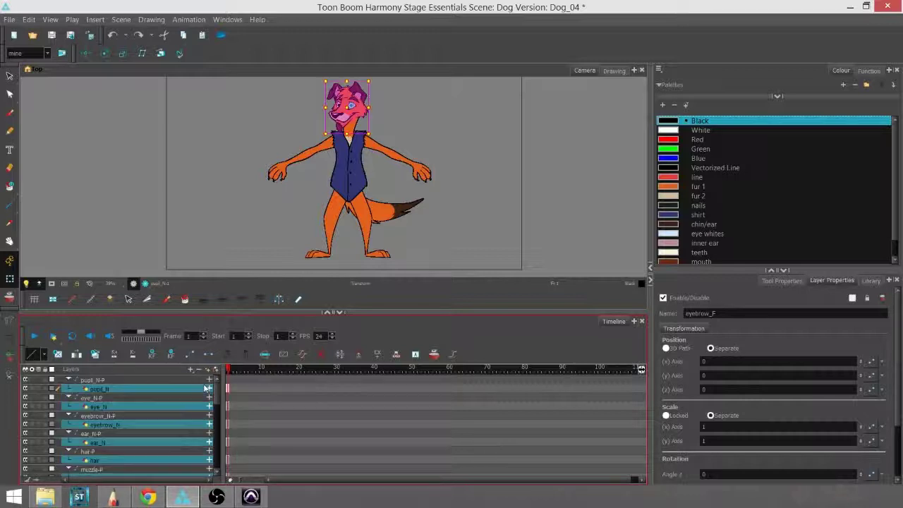
Select the new head pegs with their drawings and collapse the pegs from head-P up to jaw_L-P
{"action": "left_click_drag", "start_coordinate": [217, 397], "coordinate": [215, 435]}
{"action": "left_click", "coordinate": [197, 433], "text": "shift"}
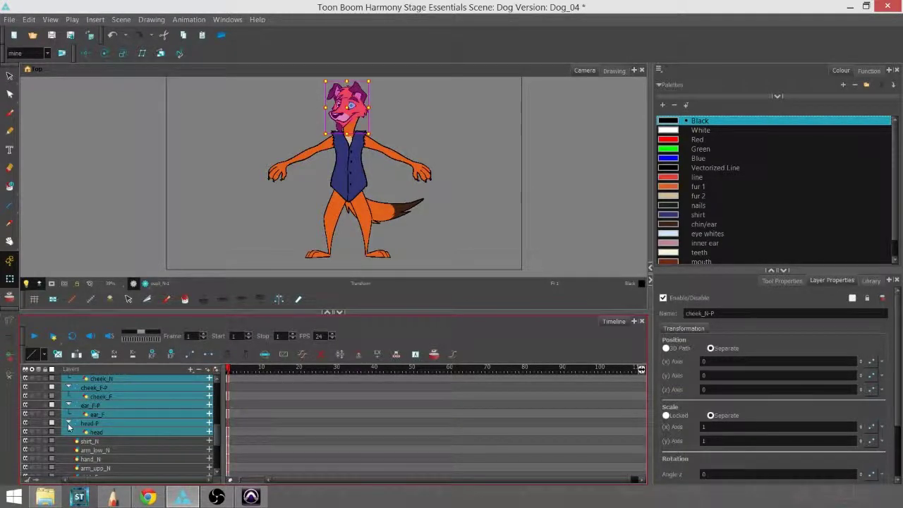
{"action": "left_click", "coordinate": [69, 423]}
{"action": "left_click", "coordinate": [68, 404]}
{"action": "left_click", "coordinate": [68, 387]}
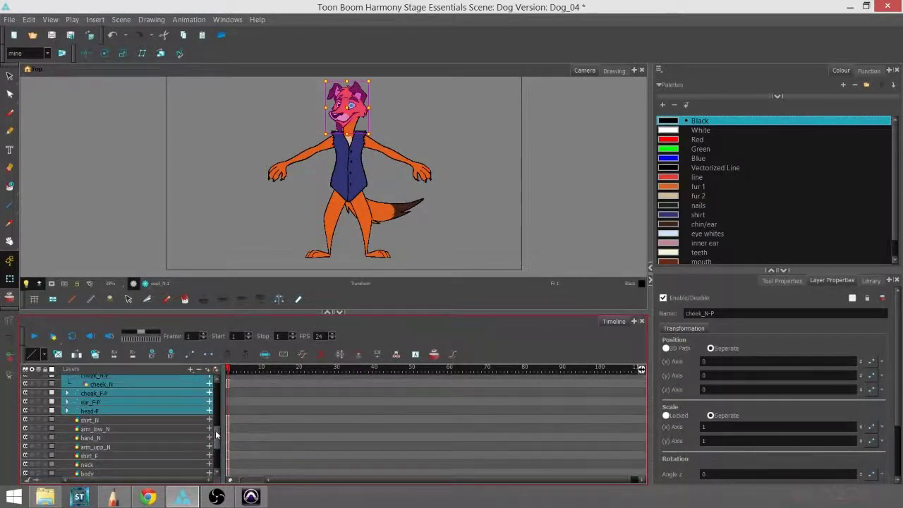
{"action": "left_click_drag", "start_coordinate": [216, 435], "coordinate": [216, 428]}
{"action": "left_click", "coordinate": [68, 402]}
{"action": "left_click", "coordinate": [71, 383]}
{"action": "left_click", "coordinate": [68, 382]}
{"action": "scroll", "coordinate": [141, 423], "scroll_direction": "up", "scroll_amount": 3}
{"action": "left_click", "coordinate": [67, 420]}
{"action": "left_click", "coordinate": [68, 402]}
{"action": "left_click", "coordinate": [68, 384]}
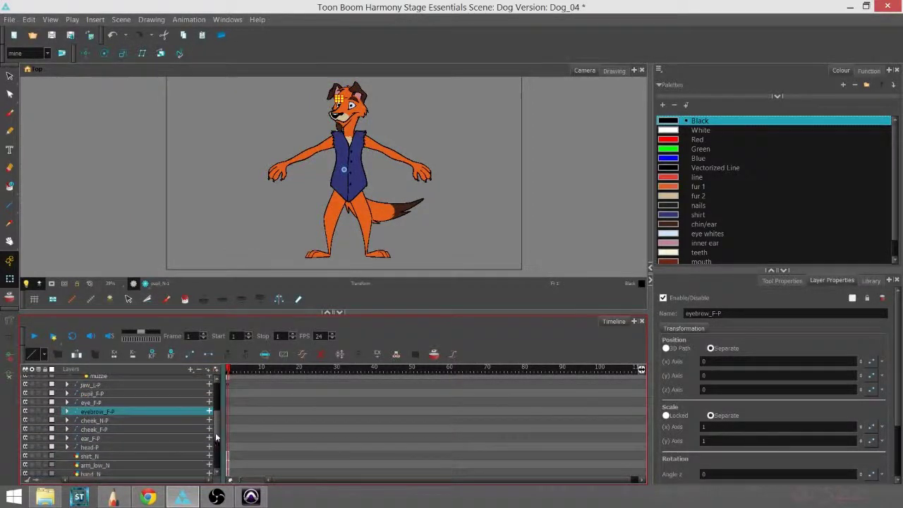
Collapse the remaining head pegs from muzzle-P up to pupil_N-P in the layer list
{"action": "scroll", "coordinate": [217, 440], "scroll_direction": "up", "scroll_amount": 2}
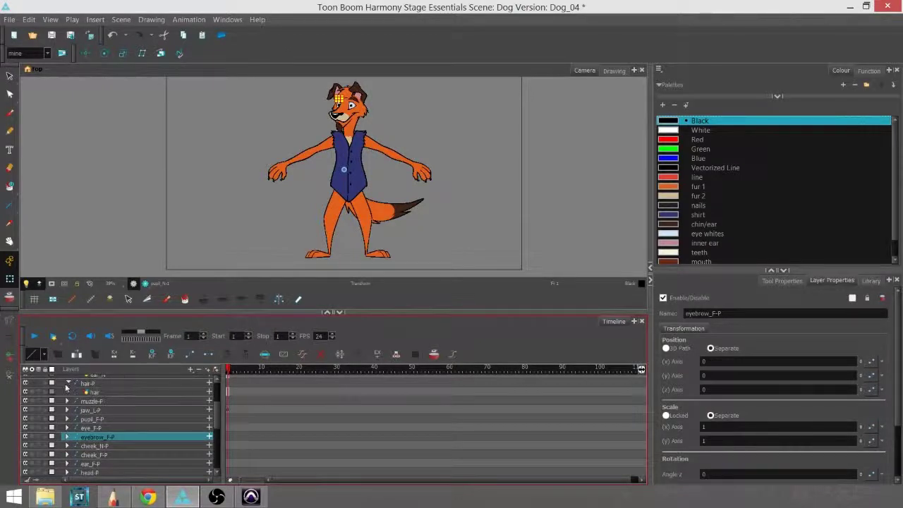
{"action": "left_click", "coordinate": [106, 383]}
{"action": "scroll", "coordinate": [155, 391], "scroll_direction": "up", "scroll_amount": 4}
{"action": "left_click", "coordinate": [67, 388]}
{"action": "left_click", "coordinate": [69, 398]}
{"action": "left_click", "coordinate": [69, 391]}
{"action": "left_click", "coordinate": [68, 398]}
{"action": "left_click", "coordinate": [68, 406]}
{"action": "left_click", "coordinate": [68, 416]}
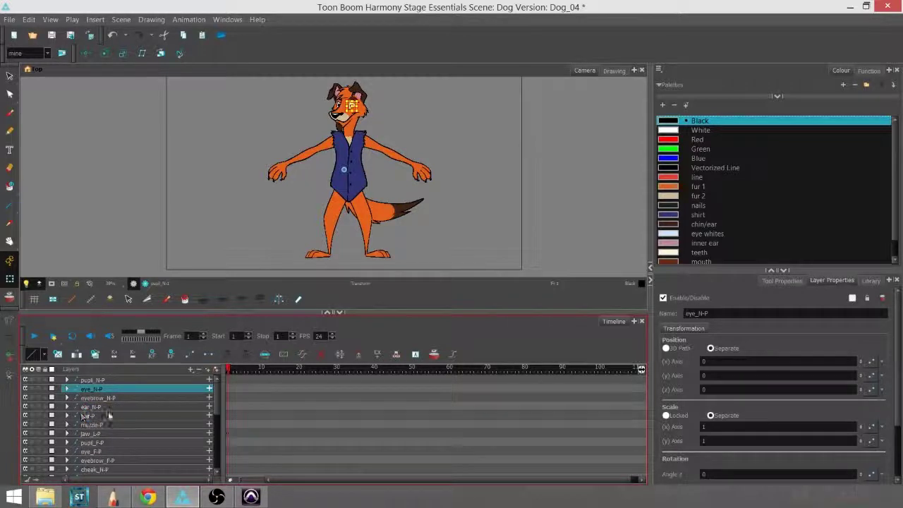
Add a parent peg above pupil_N-P and rename the new peg HEAD-P
{"action": "left_click", "coordinate": [141, 382]}
{"action": "left_click", "coordinate": [190, 370]}
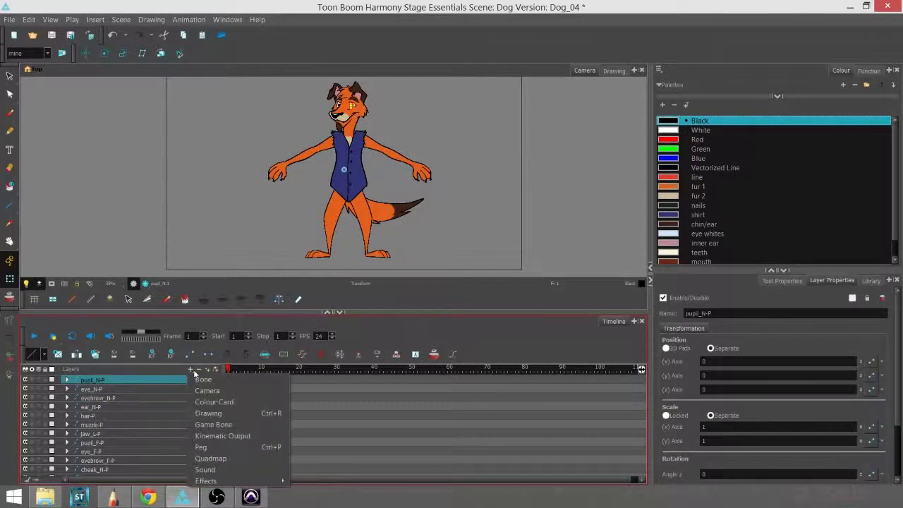
{"action": "left_click", "coordinate": [204, 446]}
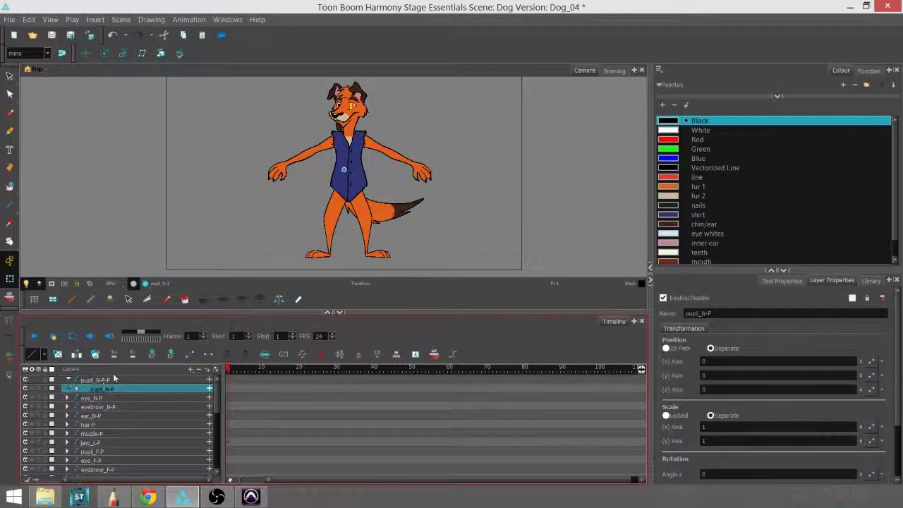
{"action": "double_click", "coordinate": [105, 389]}
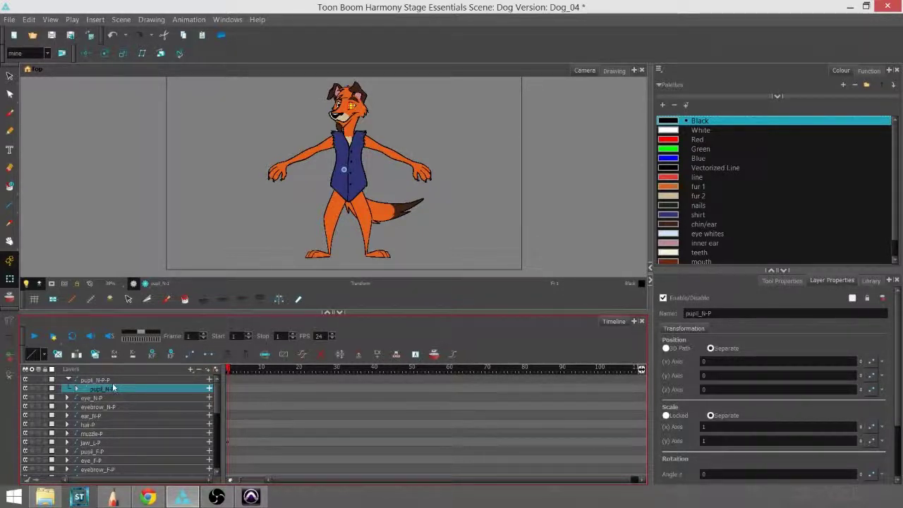
{"action": "double_click", "coordinate": [99, 380]}
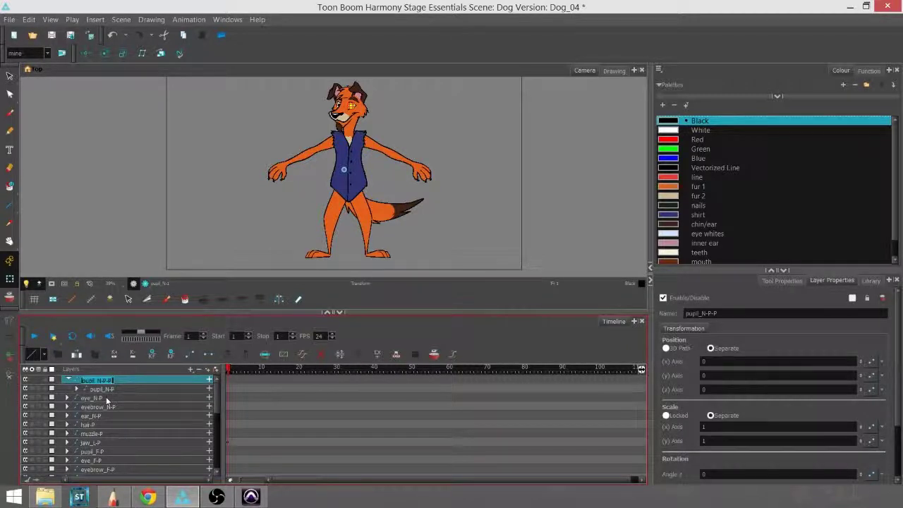
{"action": "type", "text": "HEAD"}
{"action": "left_click", "coordinate": [145, 380]}
Parent all pegs from eye_N-P down to head-P to the HEAD-P peg
{"action": "left_click", "coordinate": [130, 398]}
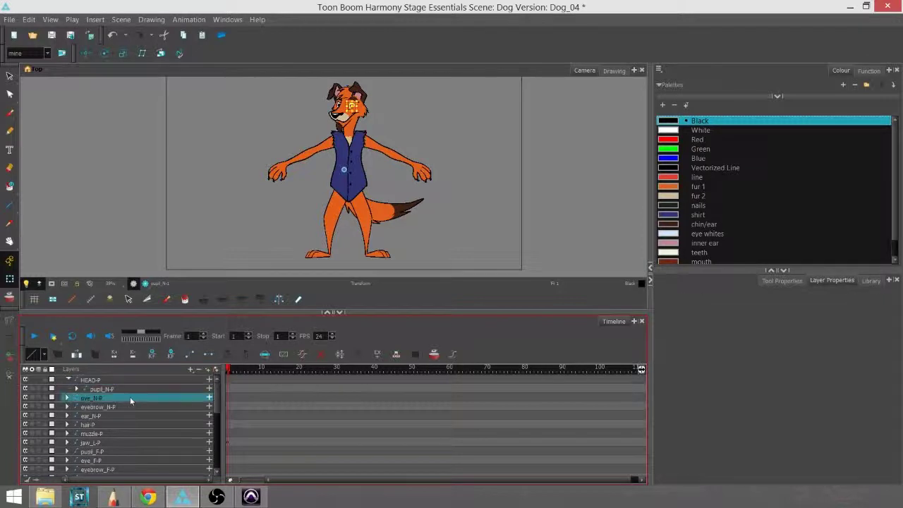
{"action": "left_click_drag", "start_coordinate": [215, 407], "coordinate": [215, 427]}
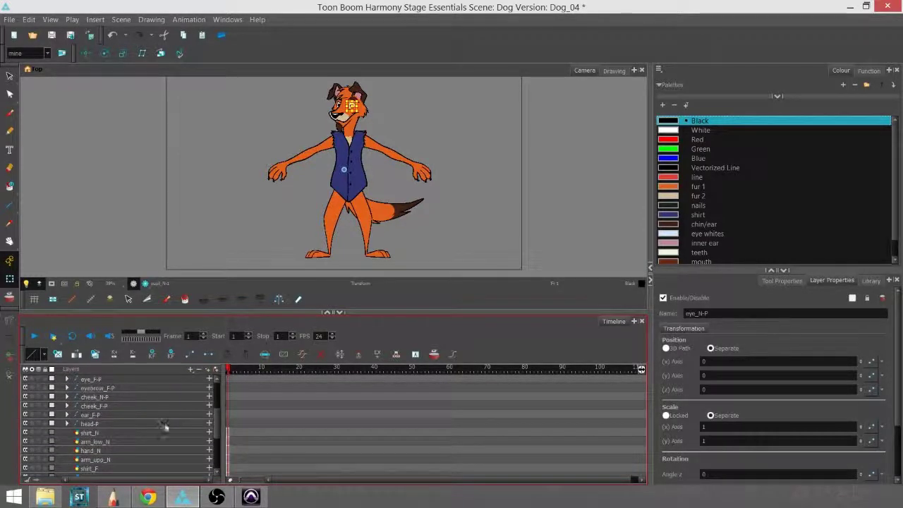
{"action": "left_click", "coordinate": [156, 422], "text": "shift"}
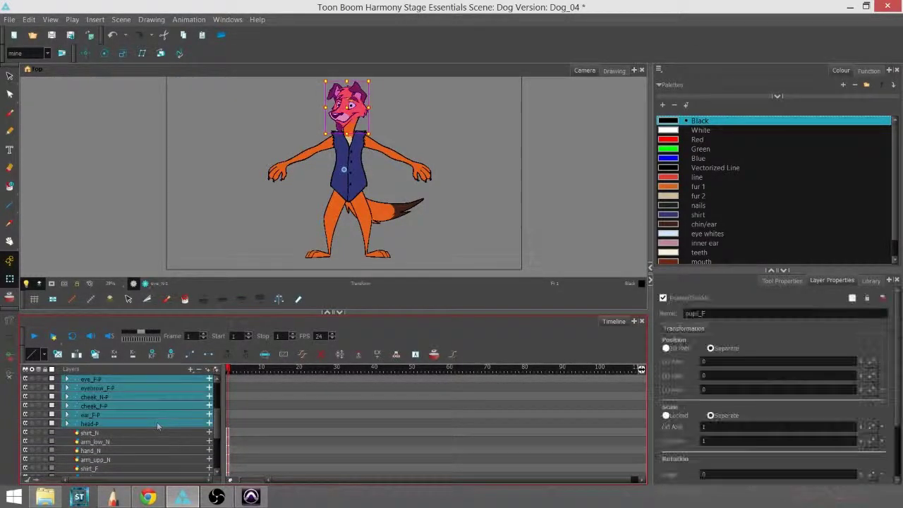
{"action": "left_click_drag", "start_coordinate": [216, 423], "coordinate": [218, 388]}
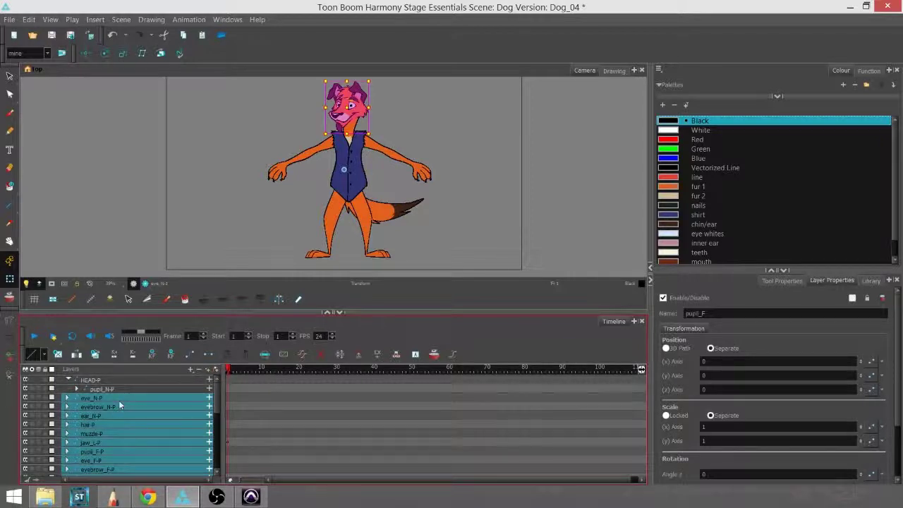
{"action": "left_click_drag", "start_coordinate": [100, 381], "coordinate": [104, 378]}
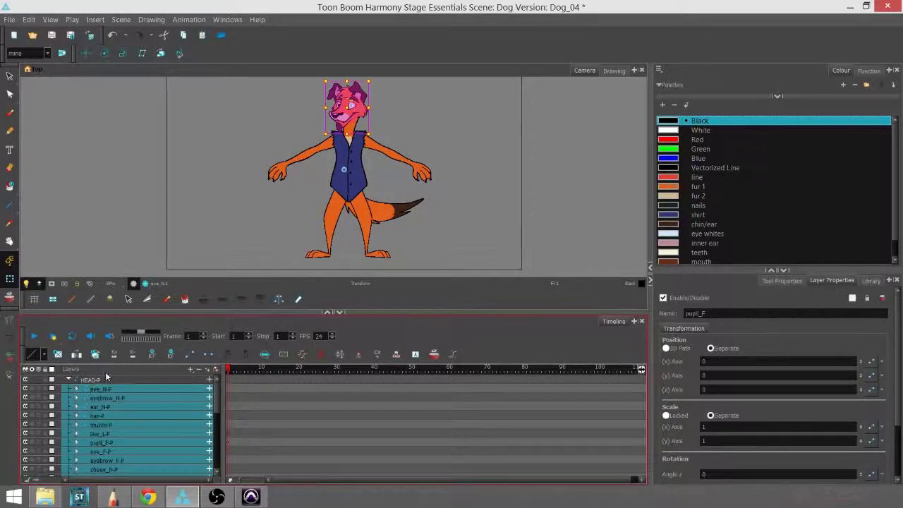
Move the pupil_N-P peg back above eye_N-P, as the first child of HEAD-P
{"action": "scroll", "coordinate": [176, 423], "scroll_direction": "down", "scroll_amount": 3}
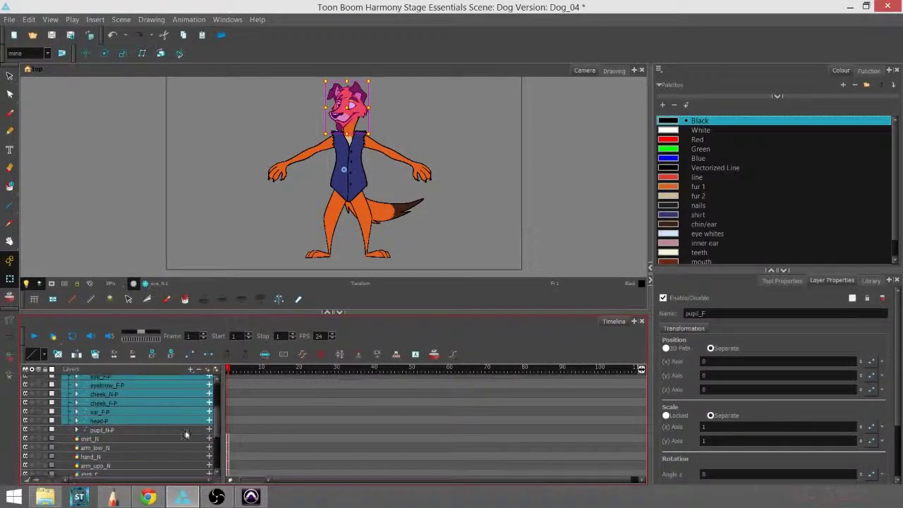
{"action": "left_click", "coordinate": [189, 430]}
{"action": "scroll", "coordinate": [183, 395], "scroll_direction": "up", "scroll_amount": 5}
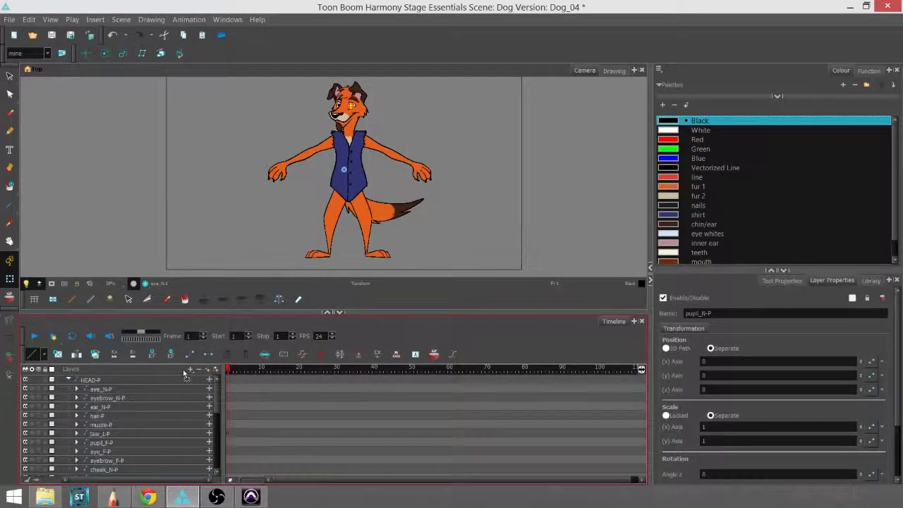
{"action": "left_click_drag", "start_coordinate": [178, 387], "coordinate": [178, 384]}
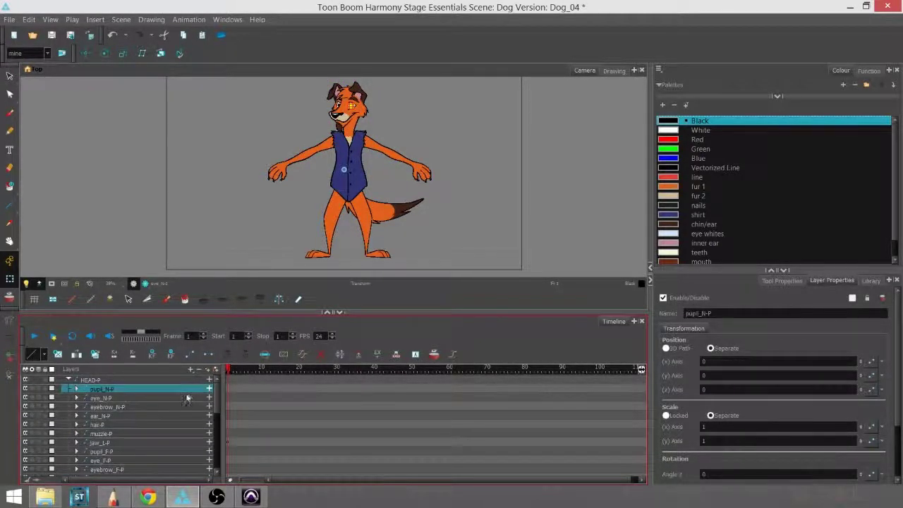
Select the HEAD-P peg to check the parts it controls in the camera view, and collapse it
{"action": "left_click", "coordinate": [95, 379]}
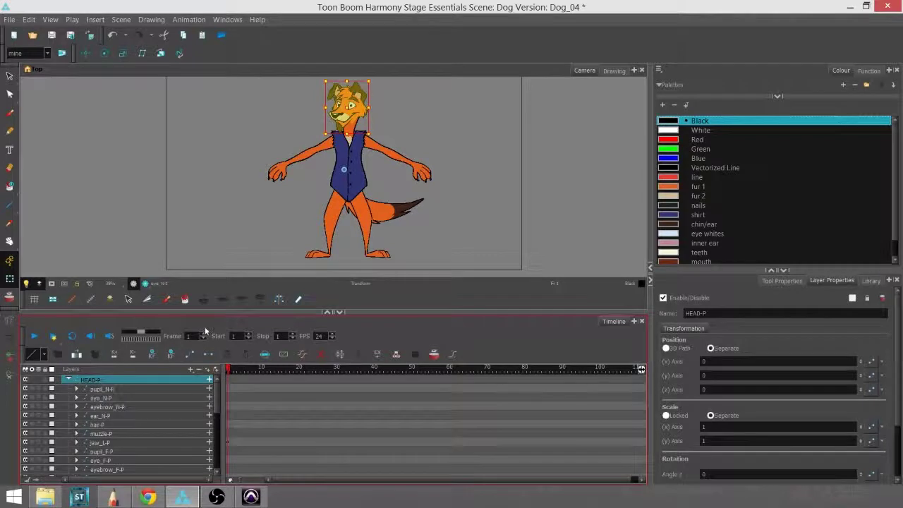
{"action": "left_click_drag", "start_coordinate": [417, 133], "coordinate": [401, 191]}
{"action": "scroll", "coordinate": [395, 182], "scroll_direction": "up", "scroll_amount": 3}
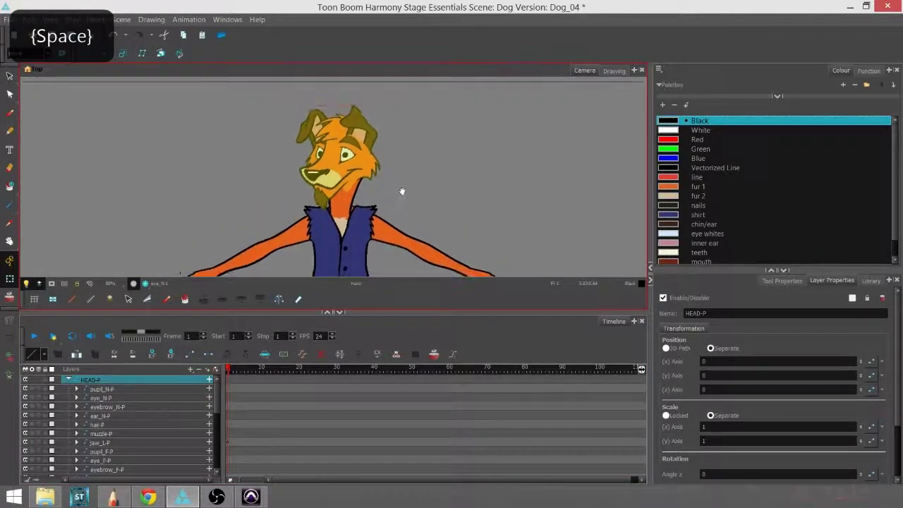
{"action": "left_click", "coordinate": [68, 379]}
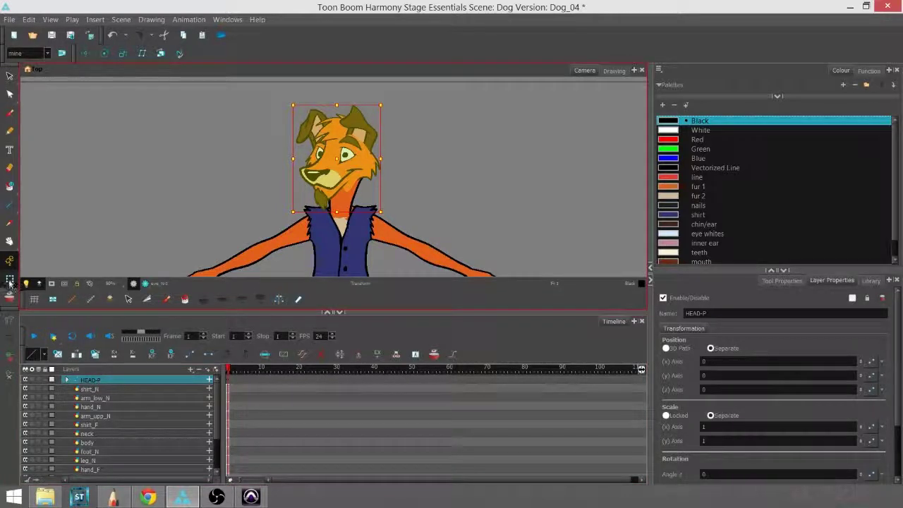
Try moving the whole head away from the body with the HEAD-P peg in the camera view, and undo the move
{"action": "left_click", "coordinate": [84, 242]}
{"action": "left_click", "coordinate": [363, 165]}
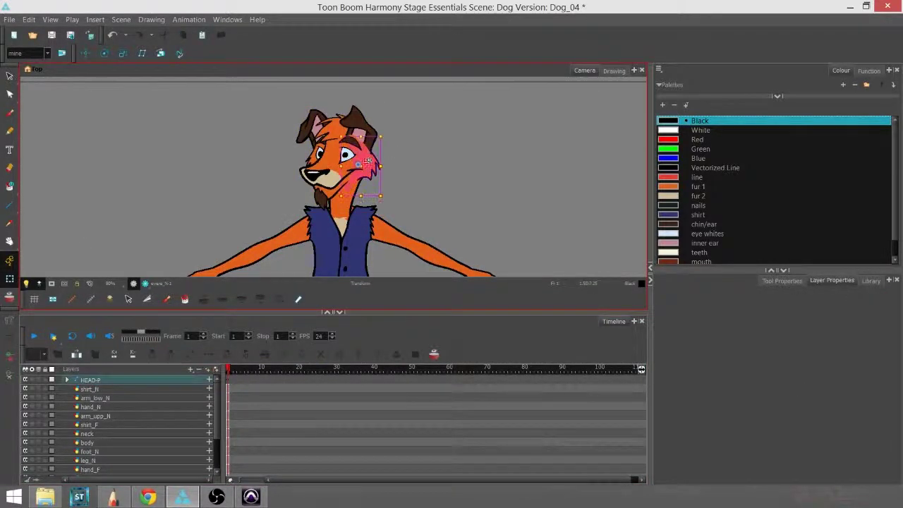
{"action": "left_click", "coordinate": [124, 378]}
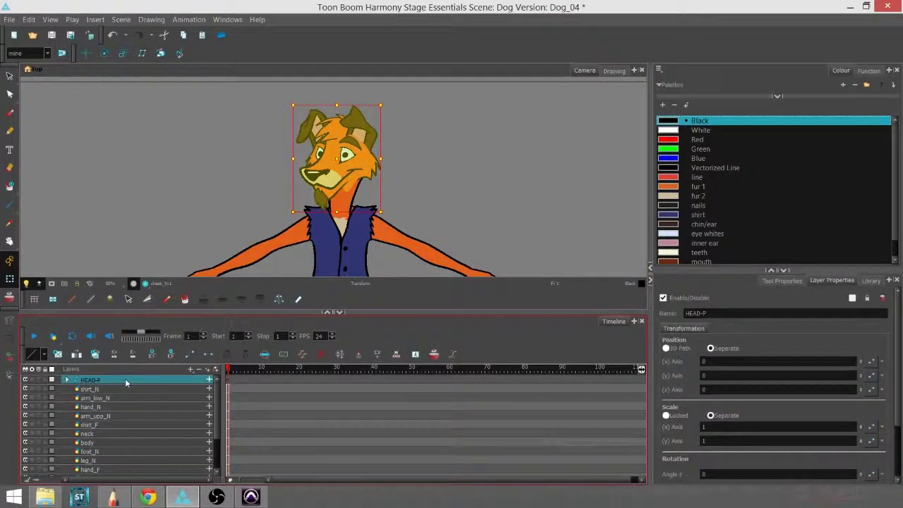
{"action": "left_click_drag", "start_coordinate": [346, 156], "coordinate": [371, 144]}
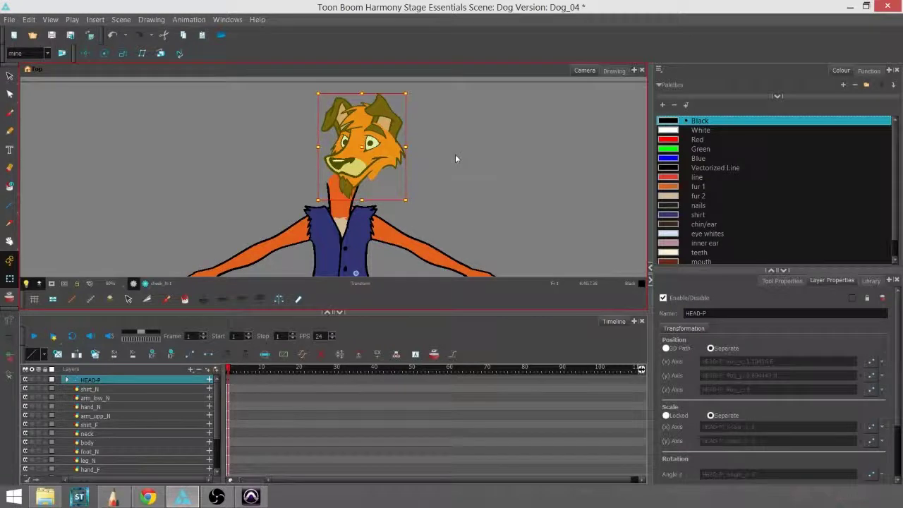
{"action": "key", "text": "ctrl+z"}
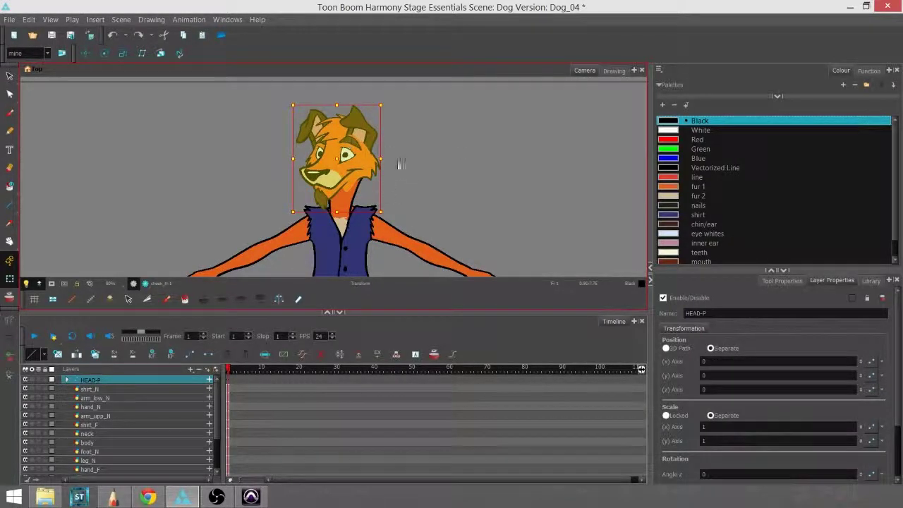
Turn on peg selection mode for the Transform tool so that picking artwork in the camera view selects its peg
{"action": "left_click", "coordinate": [388, 181]}
{"action": "left_click", "coordinate": [372, 156]}
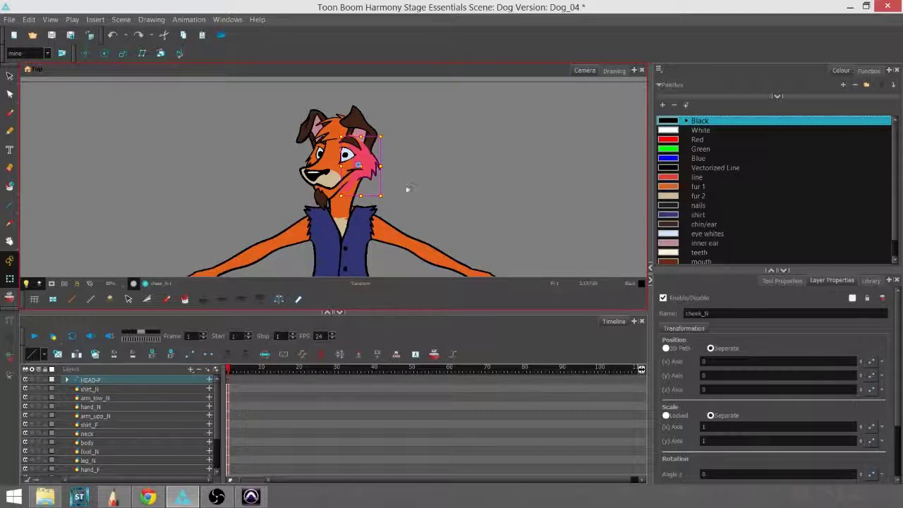
{"action": "left_click", "coordinate": [106, 380]}
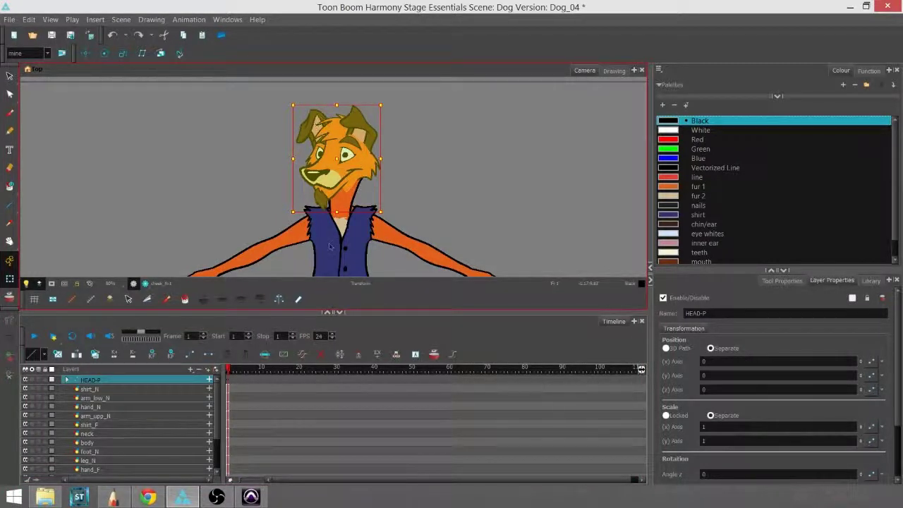
{"action": "left_click", "coordinate": [782, 280]}
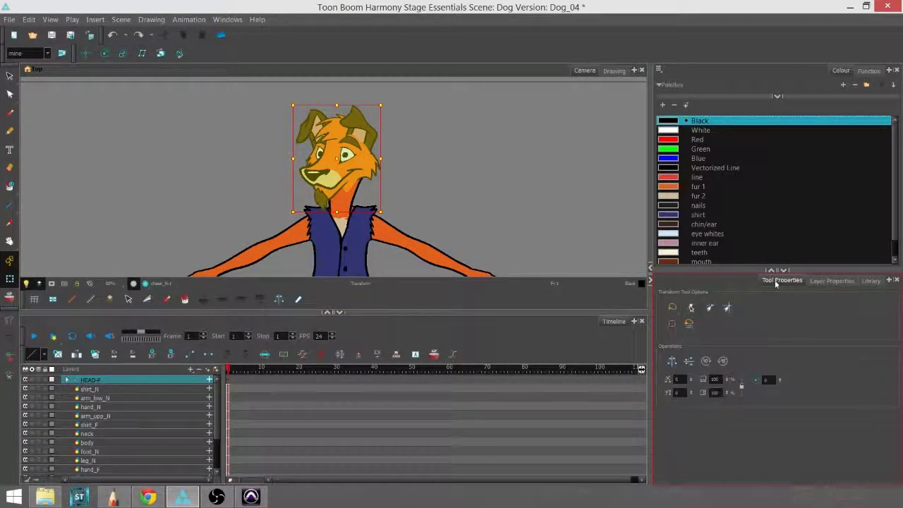
{"action": "left_click", "coordinate": [398, 144]}
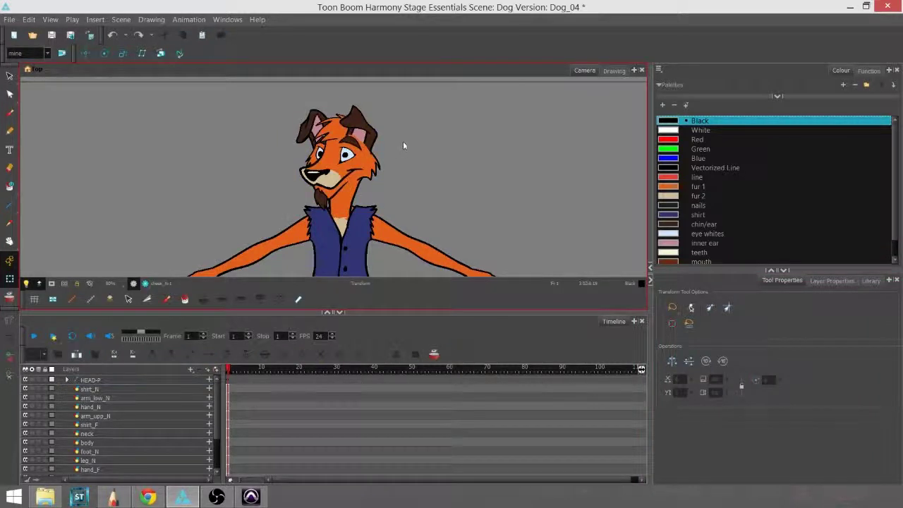
{"action": "left_click", "coordinate": [691, 309]}
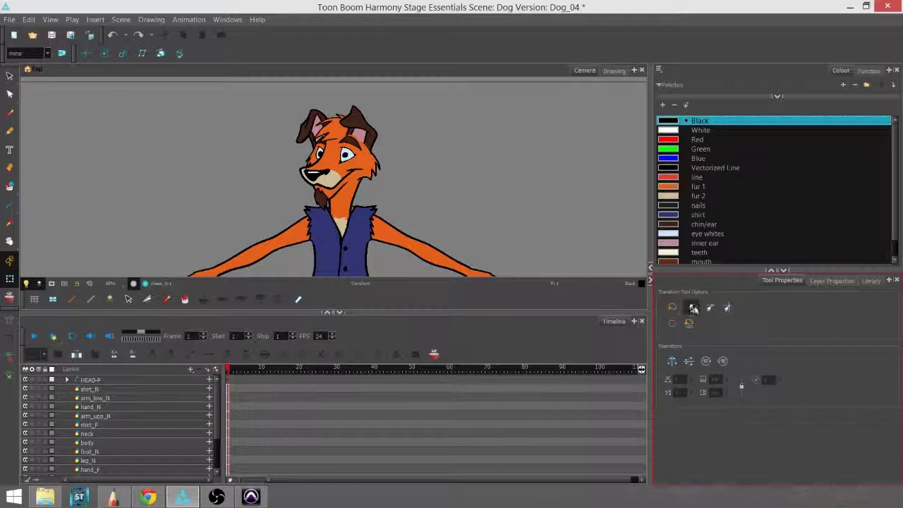
Test peg selection on the cheek and ears in the camera view, and select the HEAD-P peg again
{"action": "left_click", "coordinate": [331, 164]}
{"action": "left_click", "coordinate": [375, 167]}
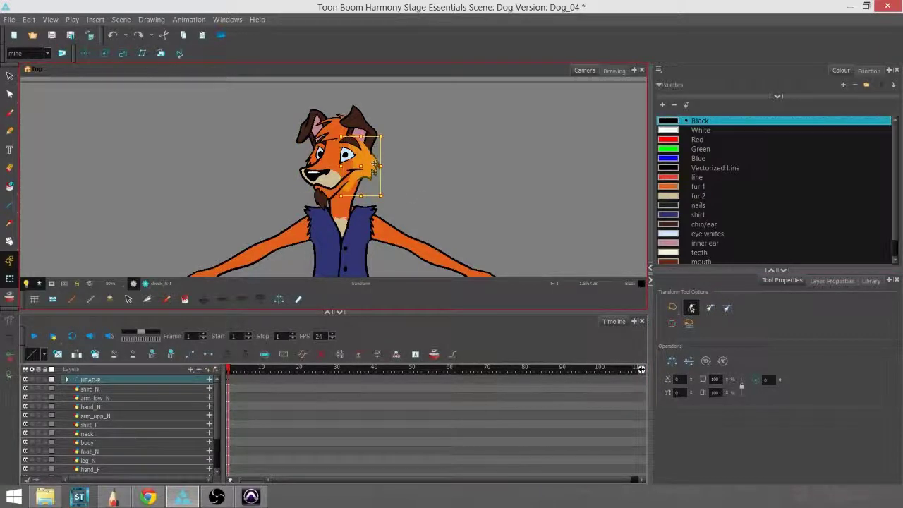
{"action": "left_click", "coordinate": [357, 118]}
{"action": "left_click", "coordinate": [320, 119]}
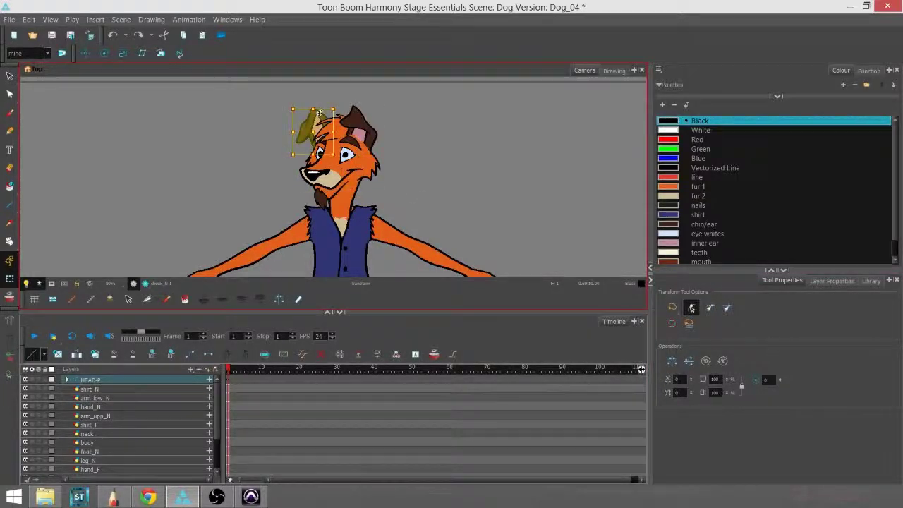
{"action": "left_click", "coordinate": [110, 382]}
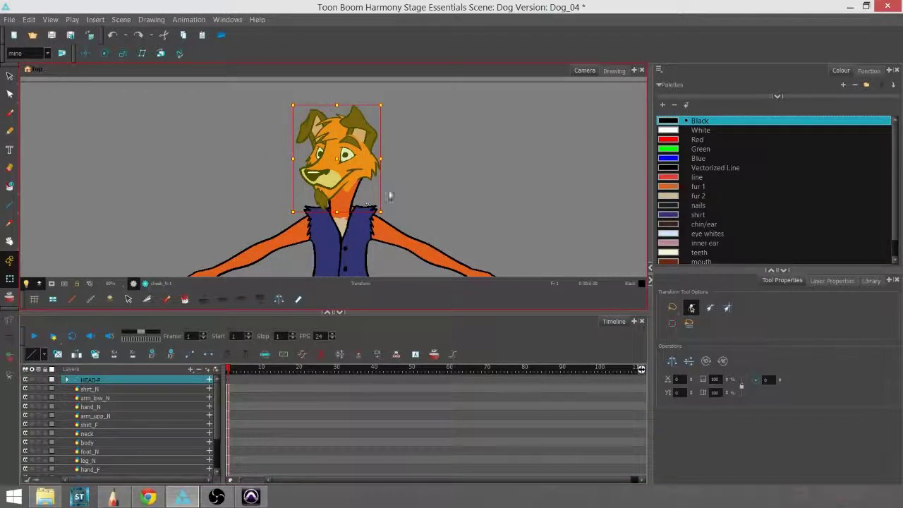
Select the arm_upp_N, arm_low_N and hand_N layers in turn to examine which parts make up the near arm
{"action": "key", "text": "space"}
{"action": "left_click_drag", "start_coordinate": [416, 213], "coordinate": [421, 167]}
{"action": "mouse_move", "coordinate": [217, 421]}
{"action": "left_mouse_down"}
{"action": "mouse_move", "coordinate": [218, 439]}
{"action": "mouse_move", "coordinate": [223, 409]}
{"action": "left_mouse_up"}
{"action": "key", "text": "space"}
{"action": "left_click_drag", "start_coordinate": [399, 152], "coordinate": [372, 204]}
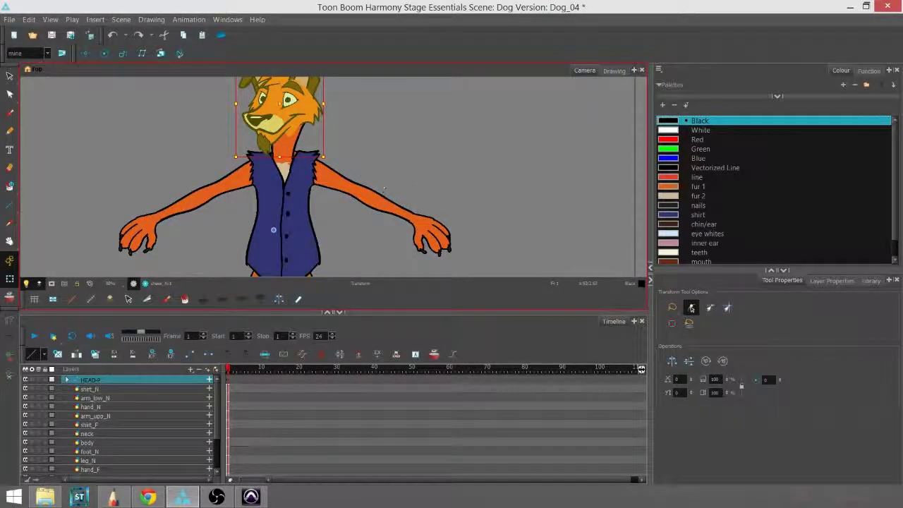
{"action": "scroll", "coordinate": [203, 430], "scroll_direction": "down", "scroll_amount": 3}
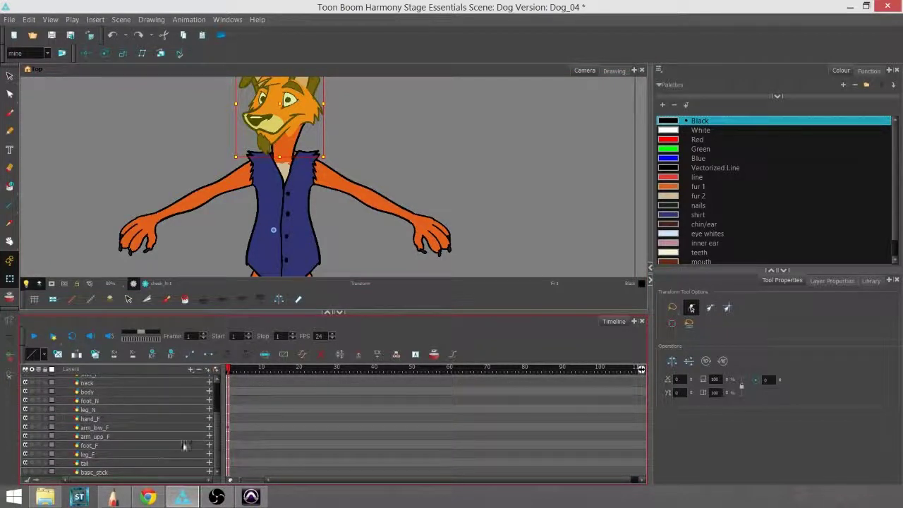
{"action": "scroll", "coordinate": [214, 436], "scroll_direction": "up", "scroll_amount": 3}
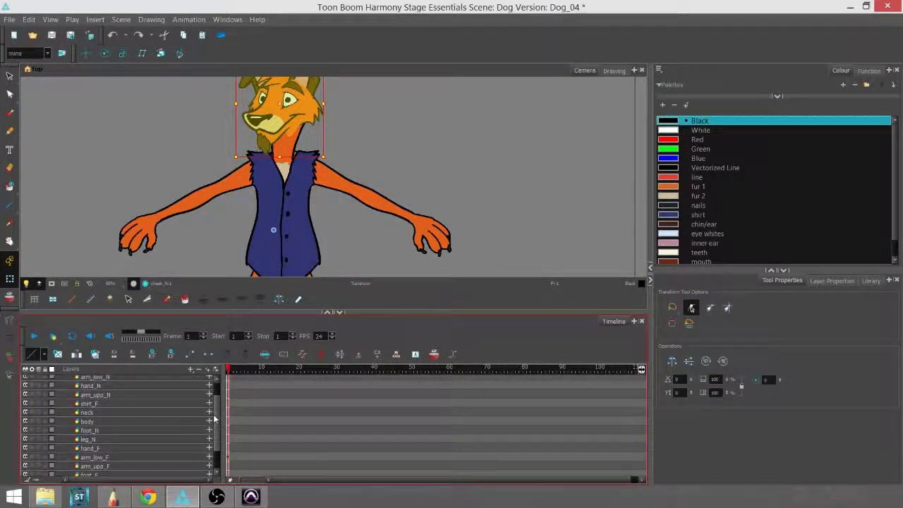
{"action": "left_click", "coordinate": [120, 410]}
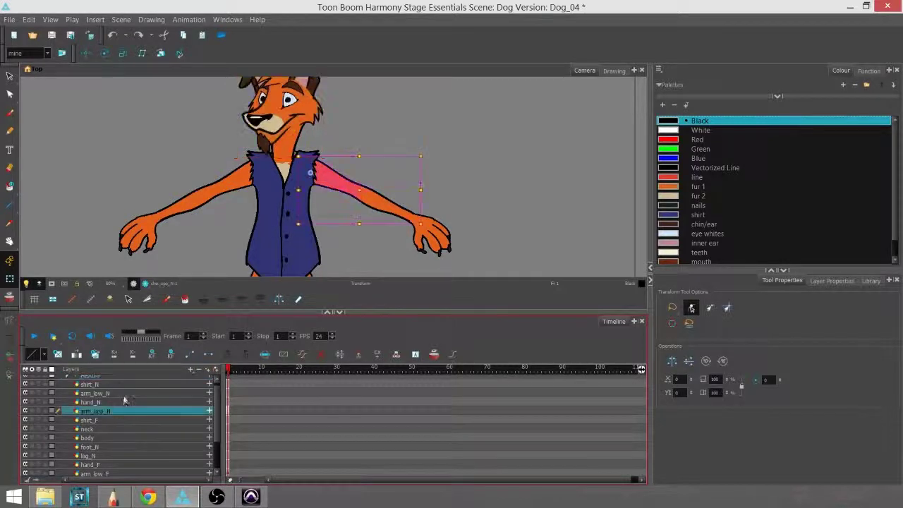
{"action": "left_click", "coordinate": [123, 393]}
{"action": "left_click", "coordinate": [123, 410]}
{"action": "left_click", "coordinate": [123, 392]}
{"action": "left_click", "coordinate": [124, 402]}
Add a peg to each of the arm_low_N, hand_N and arm_upp_N layers and collapse the new pegs
{"action": "left_click", "coordinate": [125, 394]}
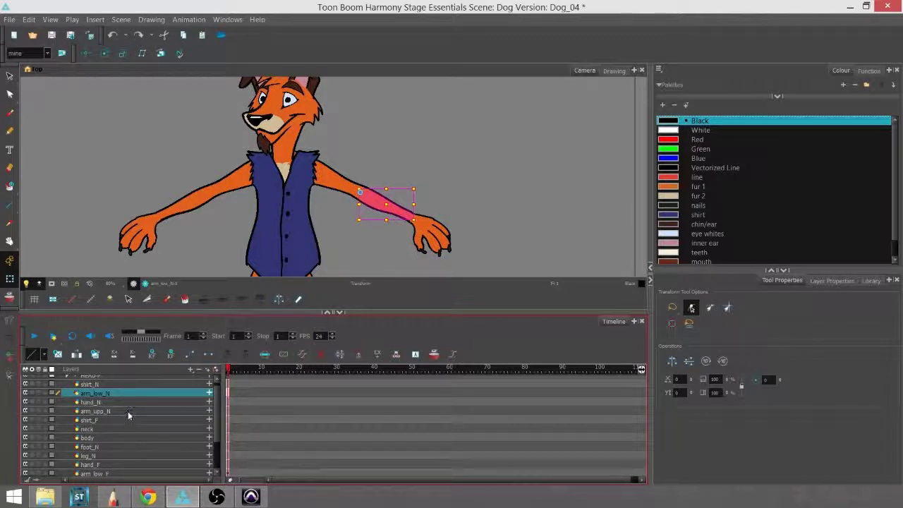
{"action": "left_click", "coordinate": [129, 411]}
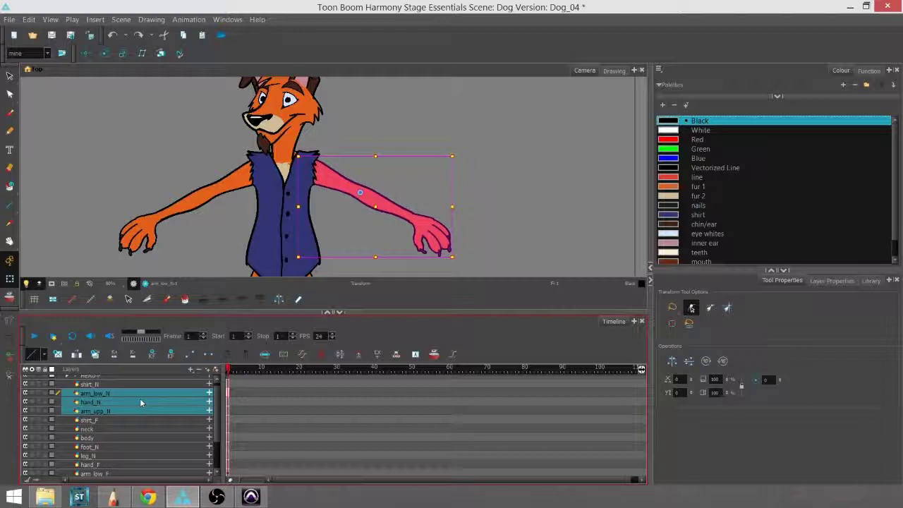
{"action": "key", "text": "ctrl+p"}
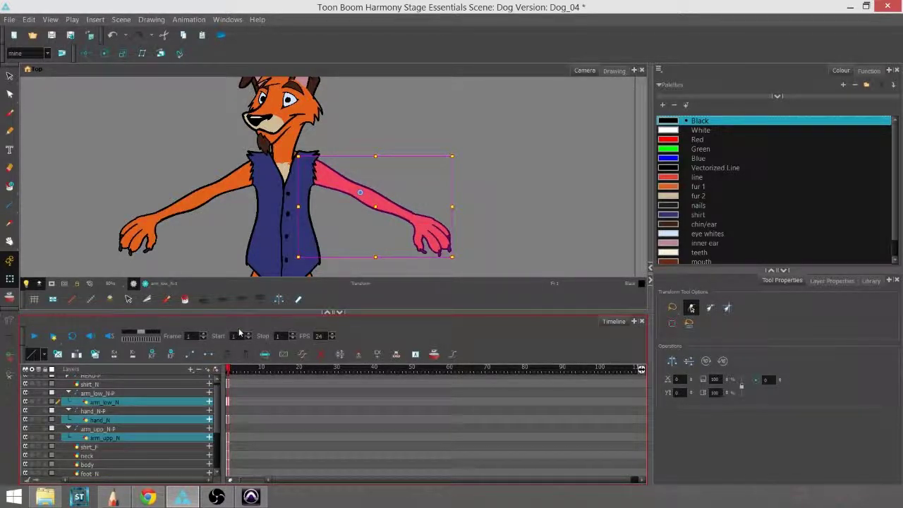
{"action": "left_click", "coordinate": [68, 393]}
{"action": "left_click", "coordinate": [67, 402]}
{"action": "left_click", "coordinate": [67, 411]}
Add a parent peg above arm_low_N-P and rename the new peg ARM_N-P
{"action": "left_click", "coordinate": [132, 397]}
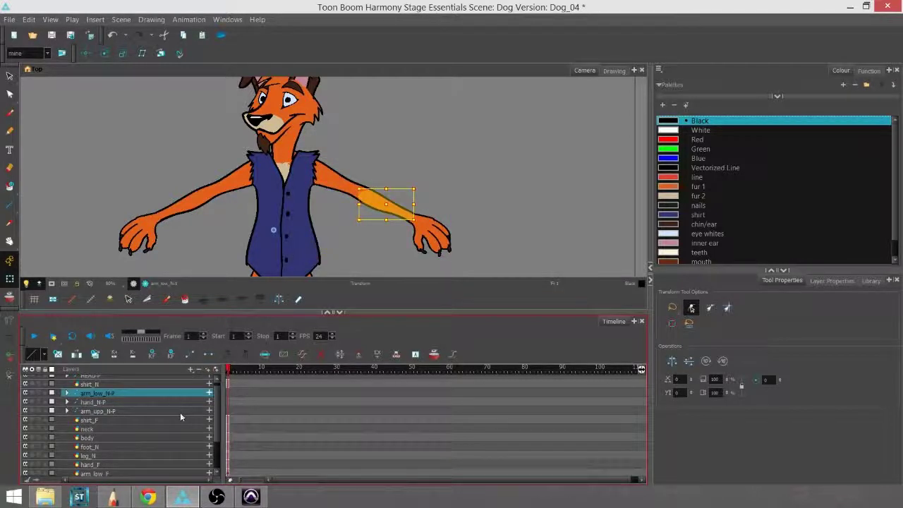
{"action": "key", "text": "ctrl+p"}
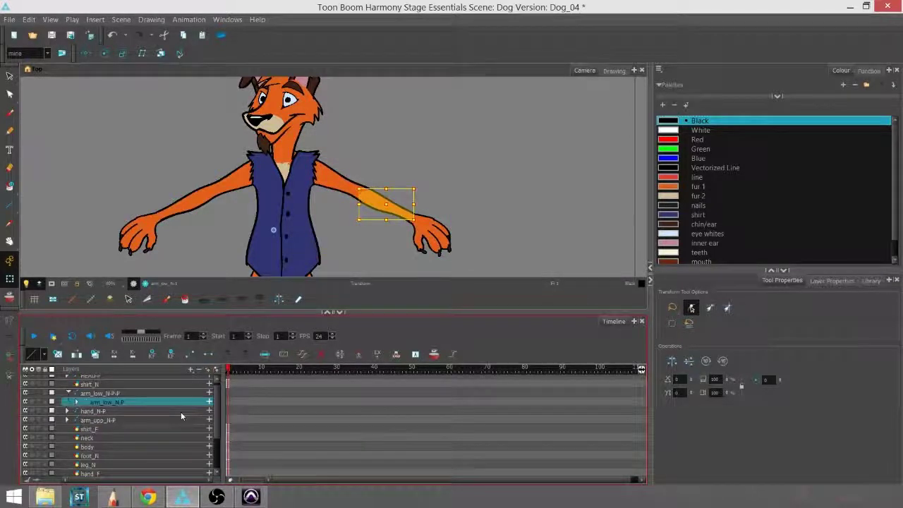
{"action": "left_click", "coordinate": [104, 395]}
{"action": "double_click", "coordinate": [100, 394]}
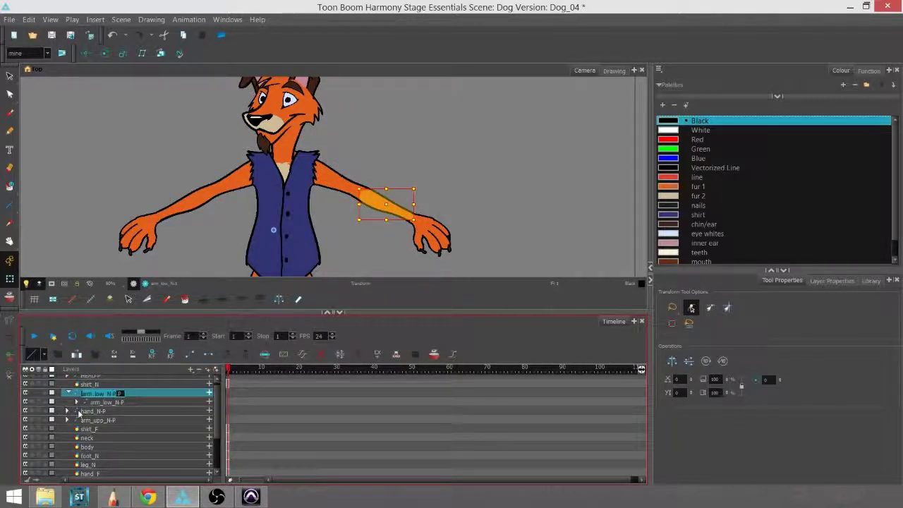
{"action": "type", "text": "A"}
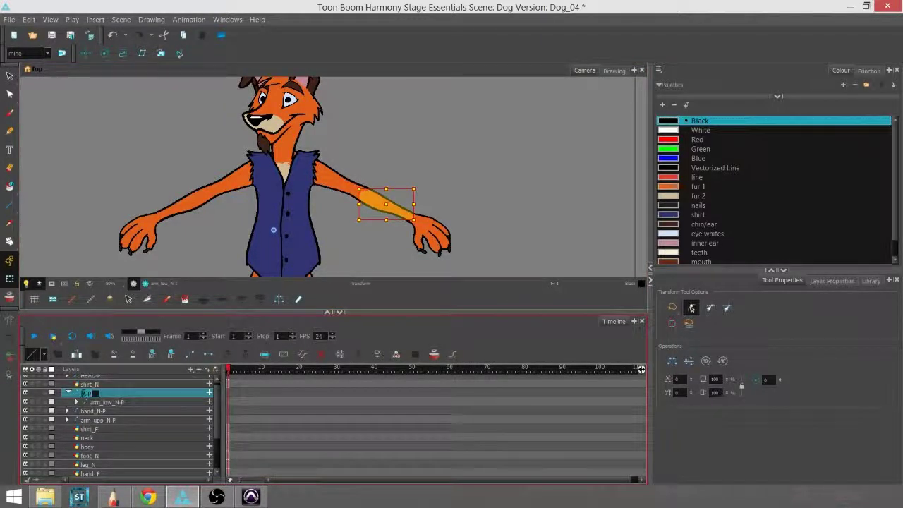
{"action": "type", "text": "RM_"}
{"action": "type", "text": "N-P"}
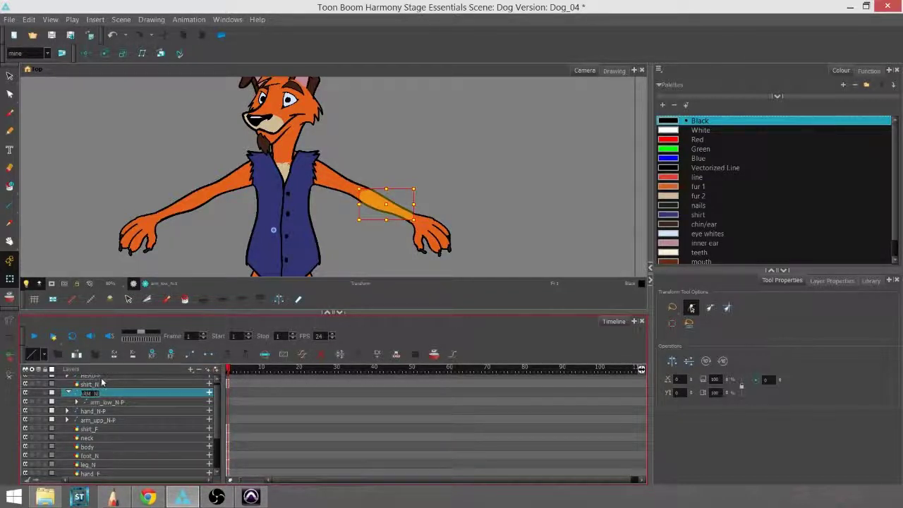
{"action": "left_click", "coordinate": [140, 395]}
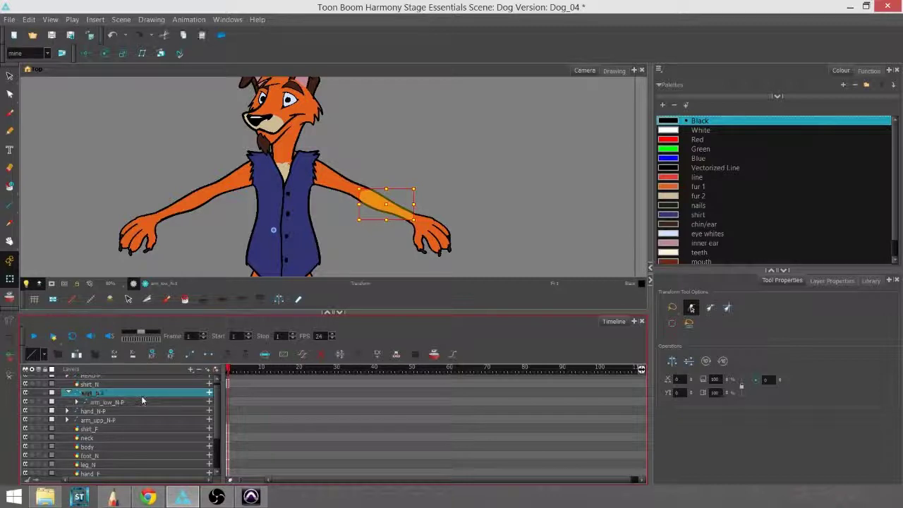
Parent the hand_N-P and arm_upp_N-P pegs directly to the ARM_N-P peg, undoing any misplaced drop
{"action": "left_click", "coordinate": [98, 411]}
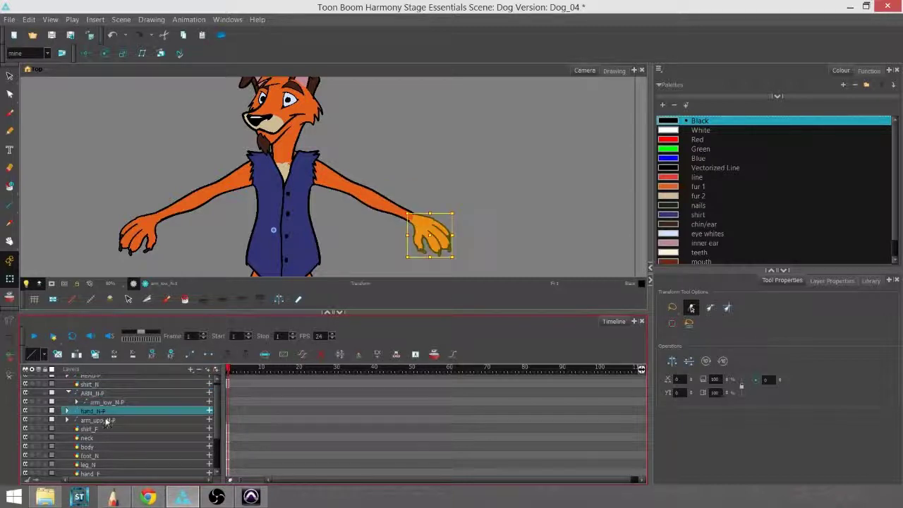
{"action": "left_click", "coordinate": [108, 420], "text": "ctrl"}
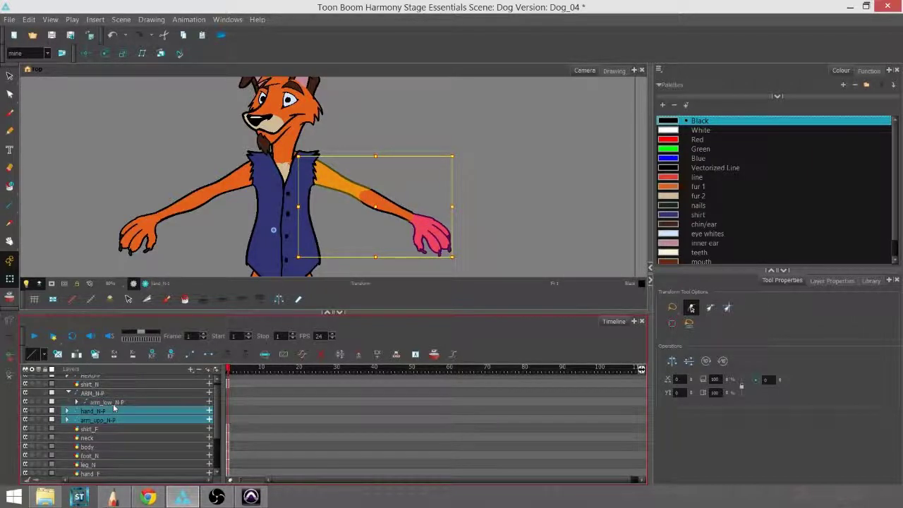
{"action": "left_click_drag", "start_coordinate": [112, 407], "coordinate": [115, 402]}
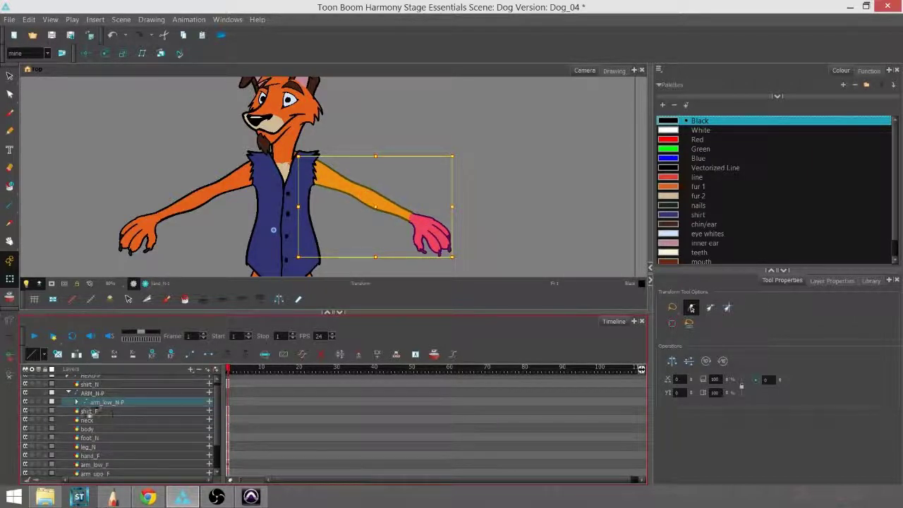
{"action": "left_click", "coordinate": [77, 401]}
{"action": "key", "text": "ctrl+z"}
{"action": "left_click_drag", "start_coordinate": [129, 421], "coordinate": [117, 397]}
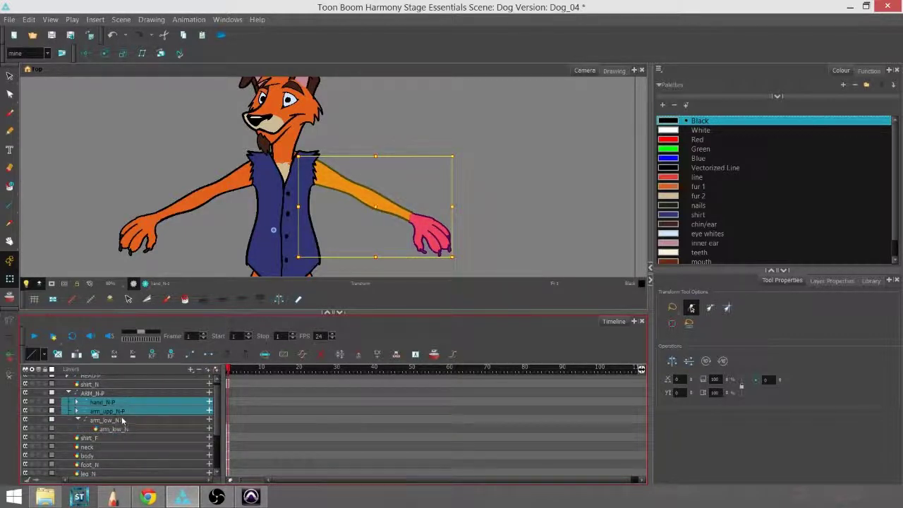
Move the arm_low_N-P peg back above hand_N-P as the first child of ARM_N-P, and collapse ARM_N-P
{"action": "left_click", "coordinate": [78, 420]}
{"action": "left_click", "coordinate": [109, 419]}
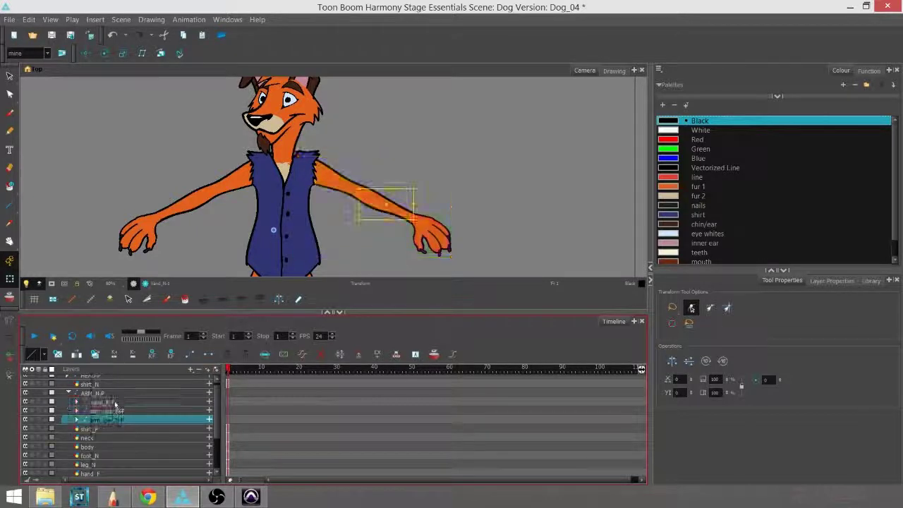
{"action": "left_click_drag", "start_coordinate": [115, 401], "coordinate": [115, 401]}
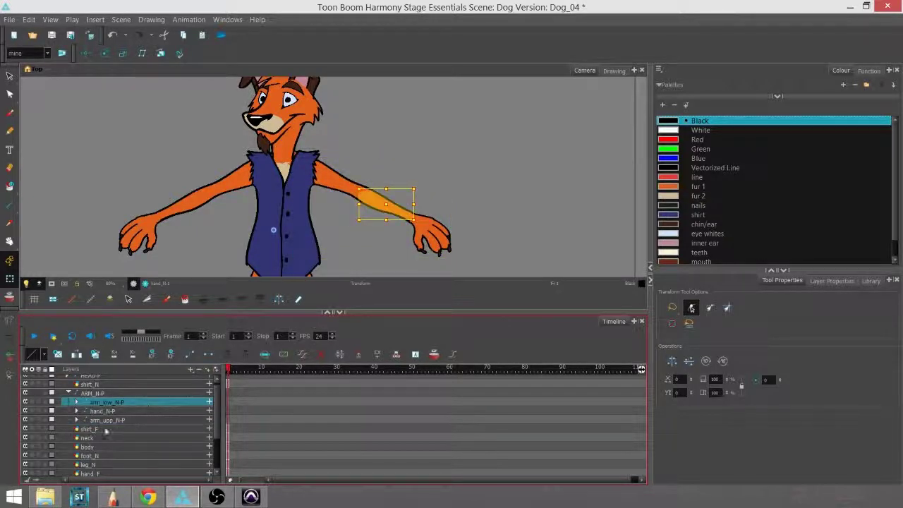
{"action": "left_click", "coordinate": [68, 392]}
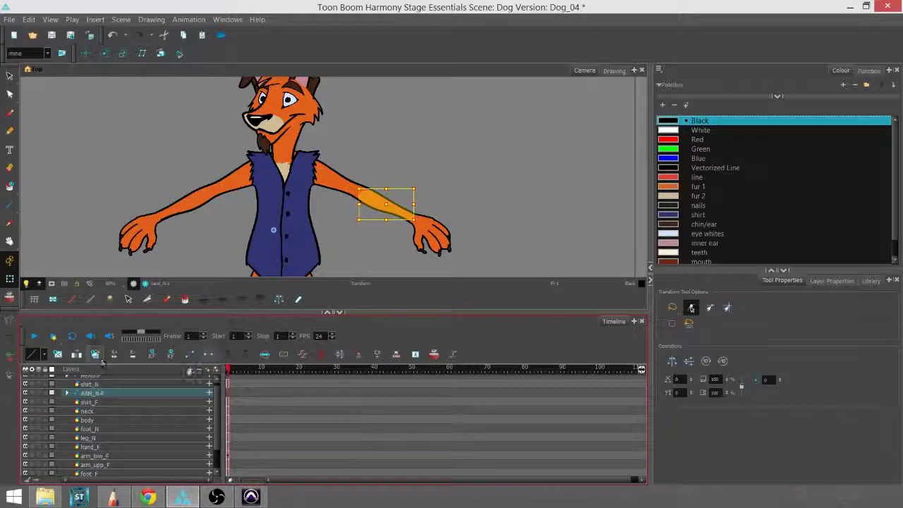
Select the ARM_N-P peg and move its pivot point to the near arm's shoulder with the Rotate tool
{"action": "left_click", "coordinate": [117, 392]}
{"action": "key", "text": "space"}
{"action": "left_click_drag", "start_coordinate": [489, 224], "coordinate": [491, 145]}
{"action": "scroll", "coordinate": [488, 194], "scroll_direction": "down", "scroll_amount": 3}
{"action": "left_click_drag", "start_coordinate": [490, 190], "coordinate": [484, 219]}
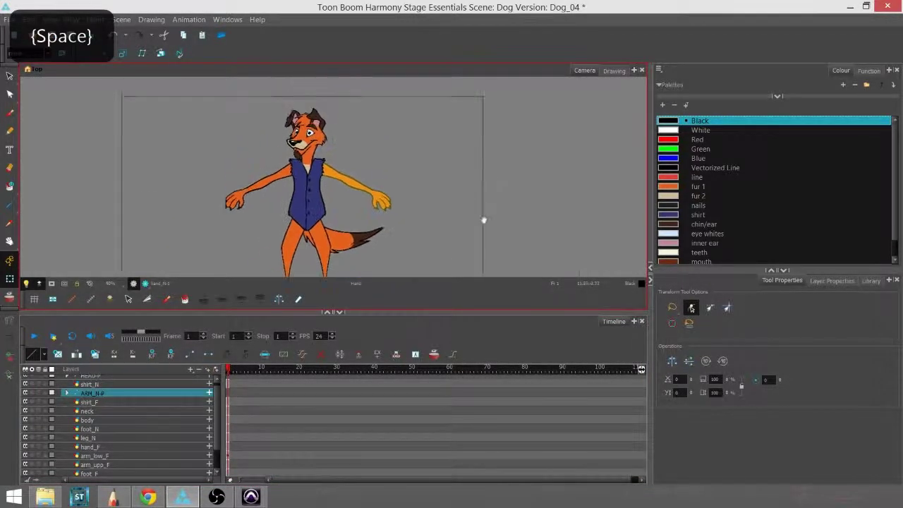
{"action": "key", "text": "alt+3"}
{"action": "left_click_drag", "start_coordinate": [308, 200], "coordinate": [323, 166]}
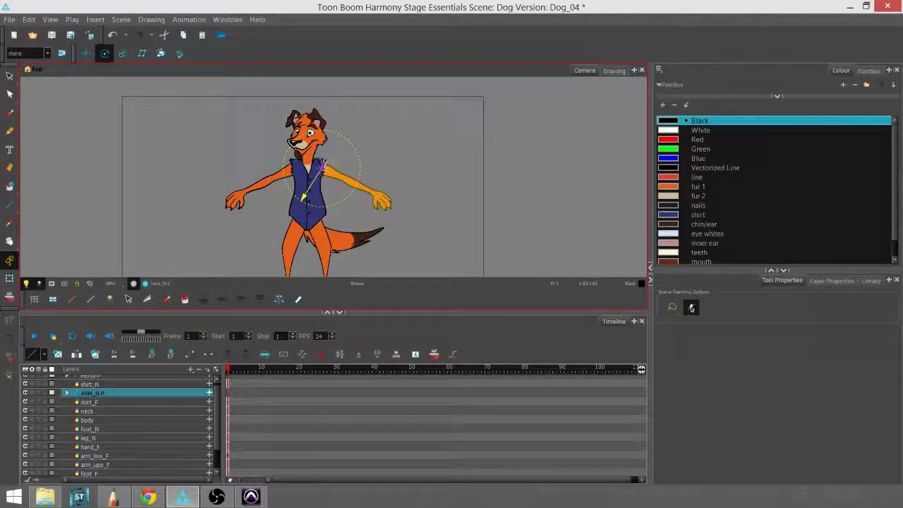
{"action": "left_click", "coordinate": [104, 53]}
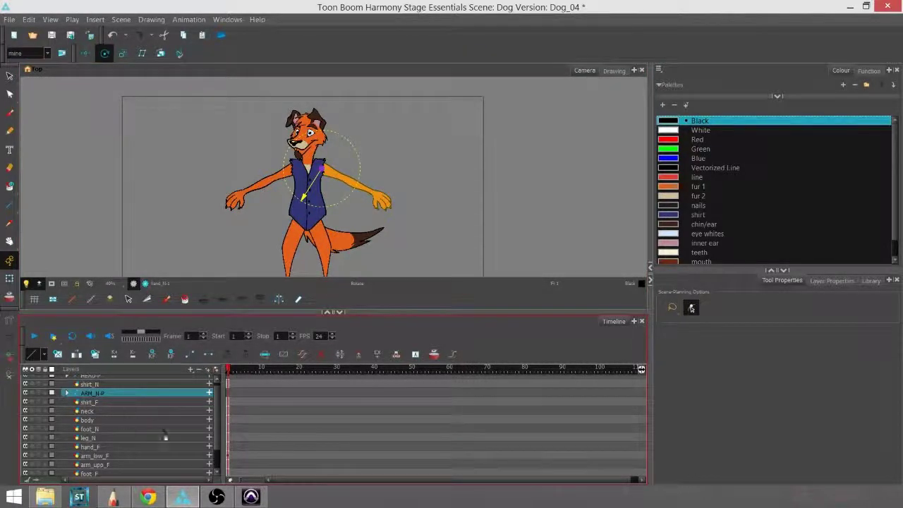
Test rotating and scaling the near arm from temporary pivots with the Transform tool, undoing each trial, and reselect the ARM_N-P peg
{"action": "left_click_drag", "start_coordinate": [218, 402], "coordinate": [219, 397]}
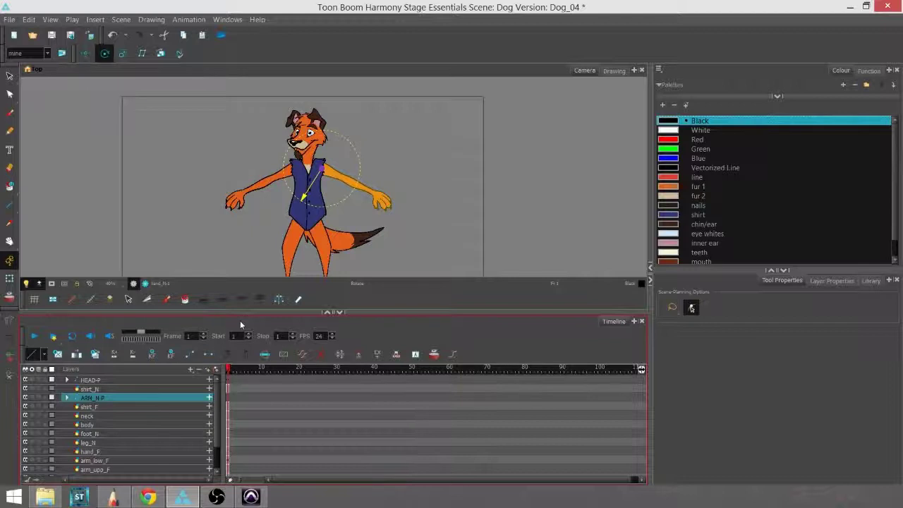
{"action": "left_click", "coordinate": [11, 276]}
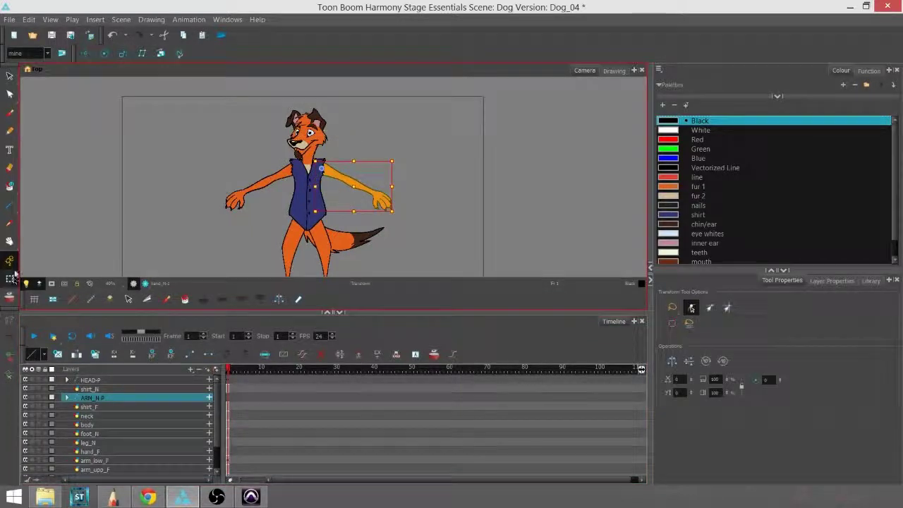
{"action": "mouse_move", "coordinate": [397, 216]}
{"action": "left_mouse_down"}
{"action": "mouse_move", "coordinate": [411, 169]}
{"action": "mouse_move", "coordinate": [390, 111]}
{"action": "mouse_move", "coordinate": [409, 173]}
{"action": "mouse_move", "coordinate": [367, 243]}
{"action": "mouse_move", "coordinate": [390, 215]}
{"action": "left_mouse_up"}
{"action": "key", "text": "ctrl+z"}
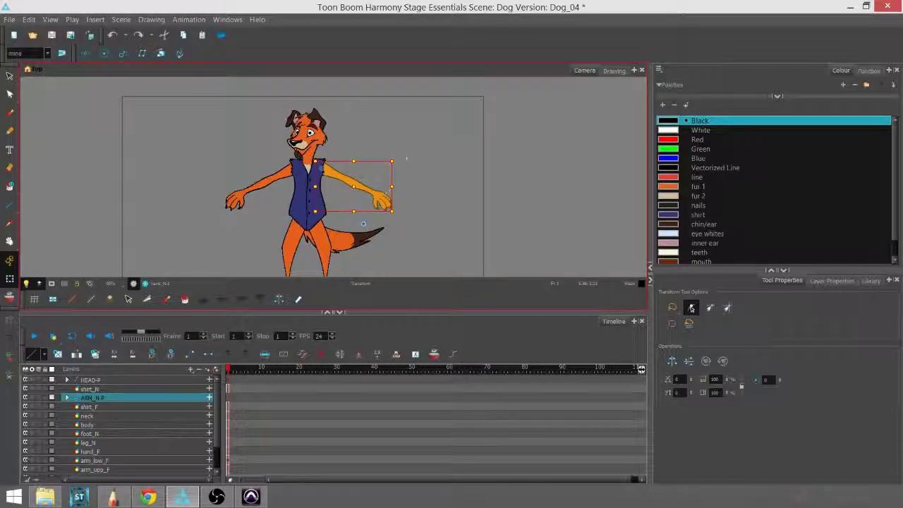
{"action": "left_click_drag", "start_coordinate": [399, 158], "coordinate": [462, 158]}
{"action": "key", "text": "ctrl+z"}
{"action": "left_click_drag", "start_coordinate": [356, 191], "coordinate": [356, 142]}
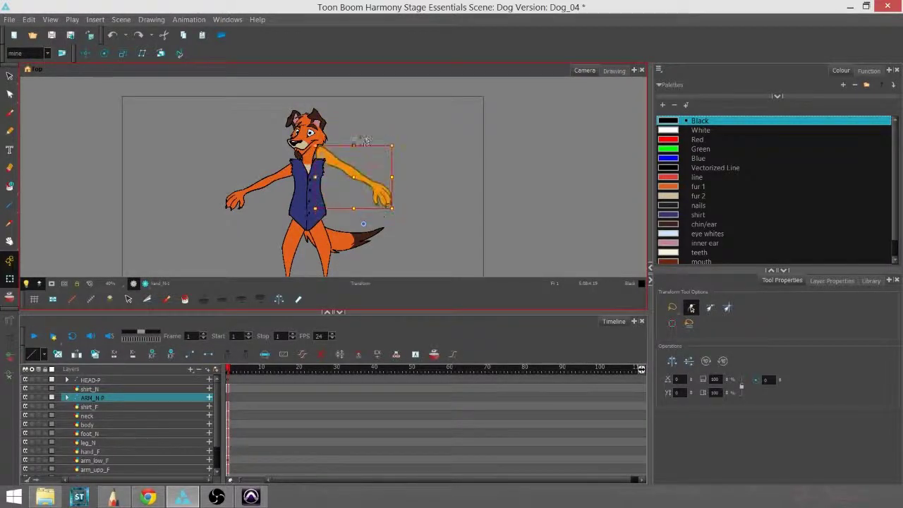
{"action": "key", "text": "ctrl+z"}
{"action": "mouse_move", "coordinate": [359, 160]}
{"action": "left_mouse_down"}
{"action": "mouse_move", "coordinate": [357, 109]}
{"action": "mouse_move", "coordinate": [368, 151]}
{"action": "left_mouse_up"}
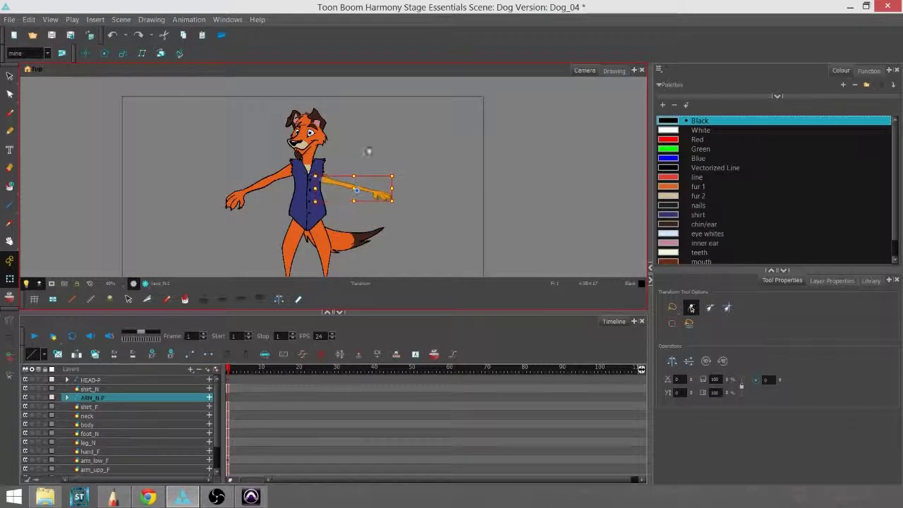
{"action": "key", "text": "ctrl+z"}
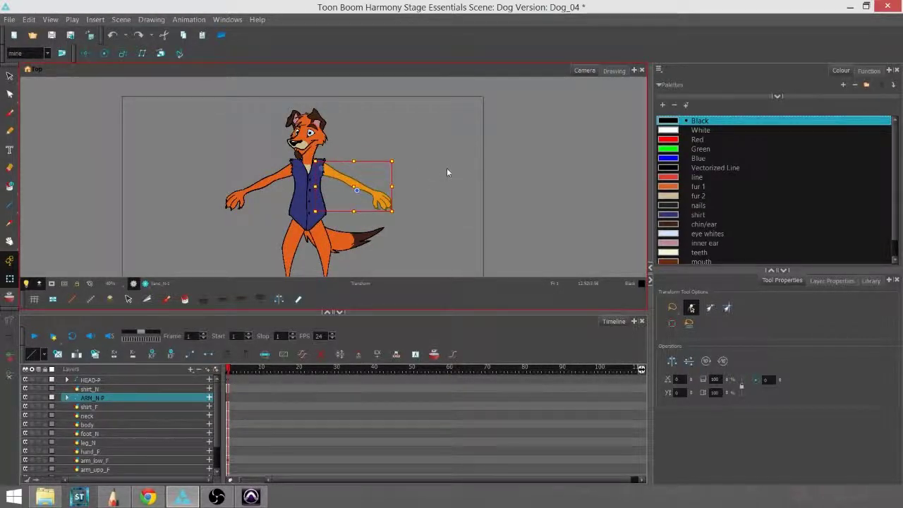
{"action": "left_click", "coordinate": [446, 169]}
{"action": "left_click", "coordinate": [106, 400]}
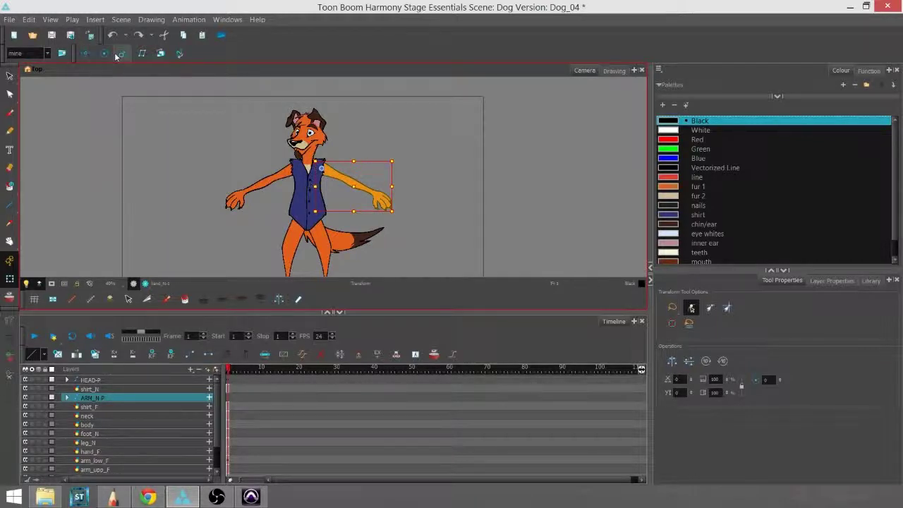
Expand ARM_N-P and examine its child pegs, the remaining body, leg and far-arm layers, and the character in the Camera view
{"action": "left_click", "coordinate": [68, 397]}
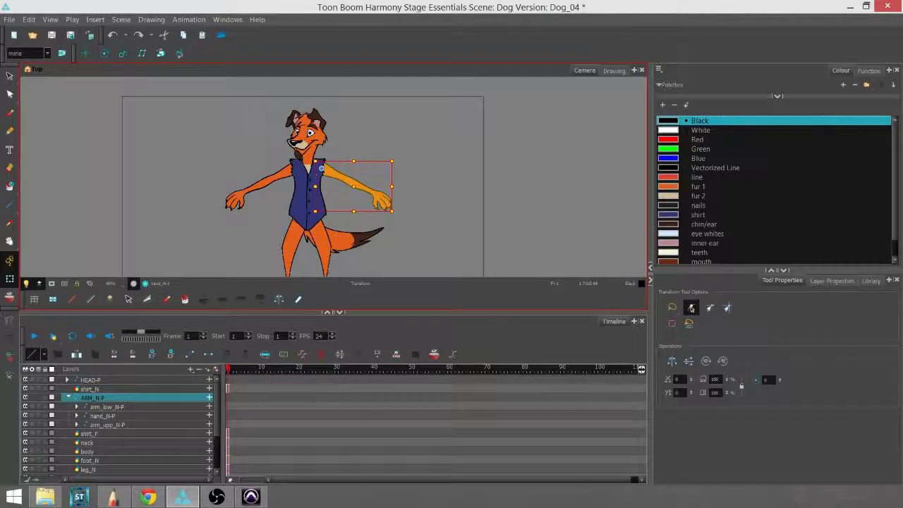
{"action": "scroll", "coordinate": [216, 446], "scroll_direction": "down", "scroll_amount": 2}
{"action": "scroll", "coordinate": [216, 445], "scroll_direction": "down", "scroll_amount": 1}
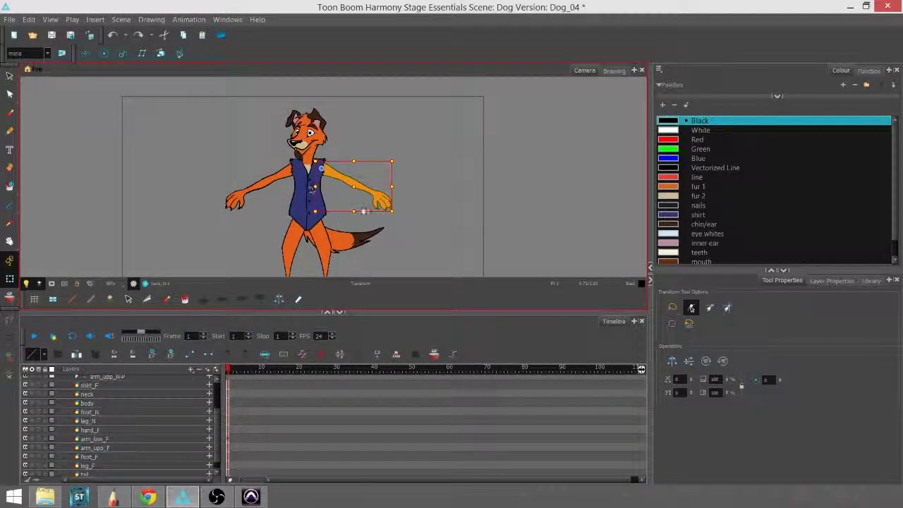
{"action": "key", "text": "space"}
{"action": "left_click_drag", "start_coordinate": [393, 256], "coordinate": [391, 199]}
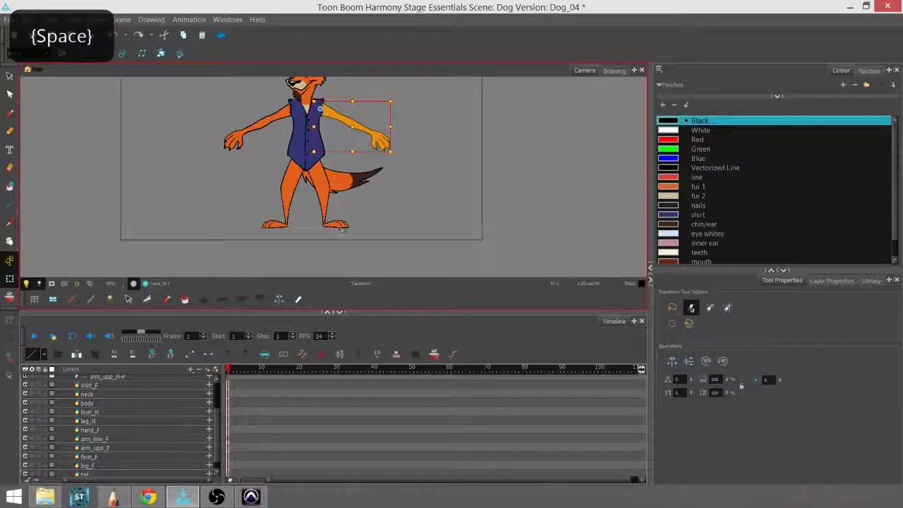
{"action": "key", "text": "space"}
{"action": "left_click_drag", "start_coordinate": [308, 131], "coordinate": [309, 161]}
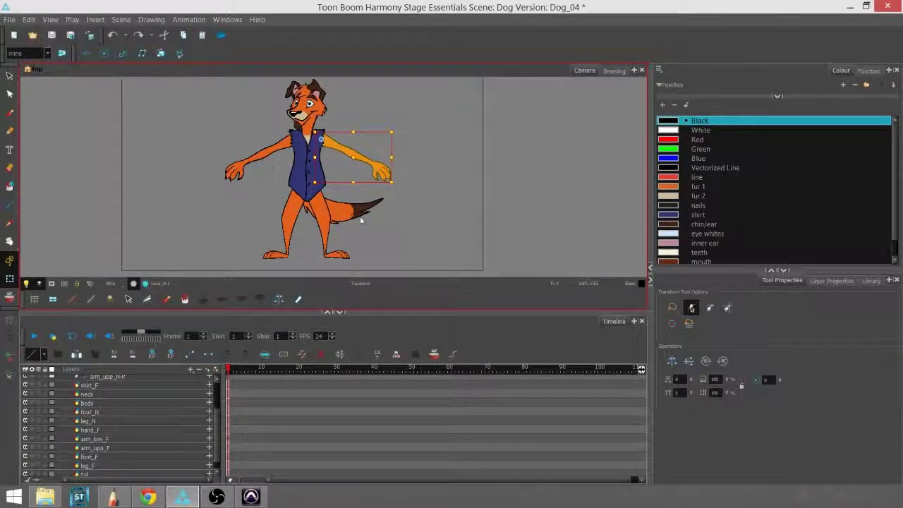
{"action": "key", "text": "space"}
{"action": "left_click_drag", "start_coordinate": [420, 145], "coordinate": [432, 171]}
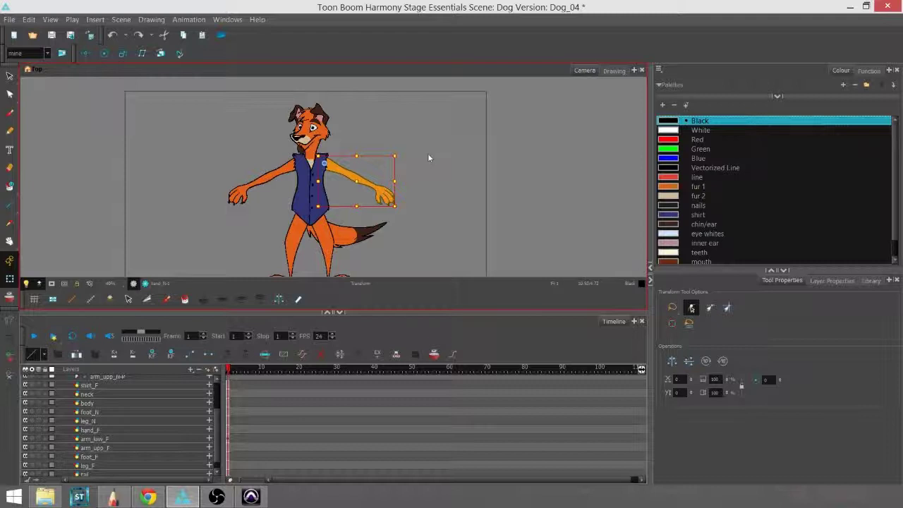
{"action": "left_click", "coordinate": [414, 171]}
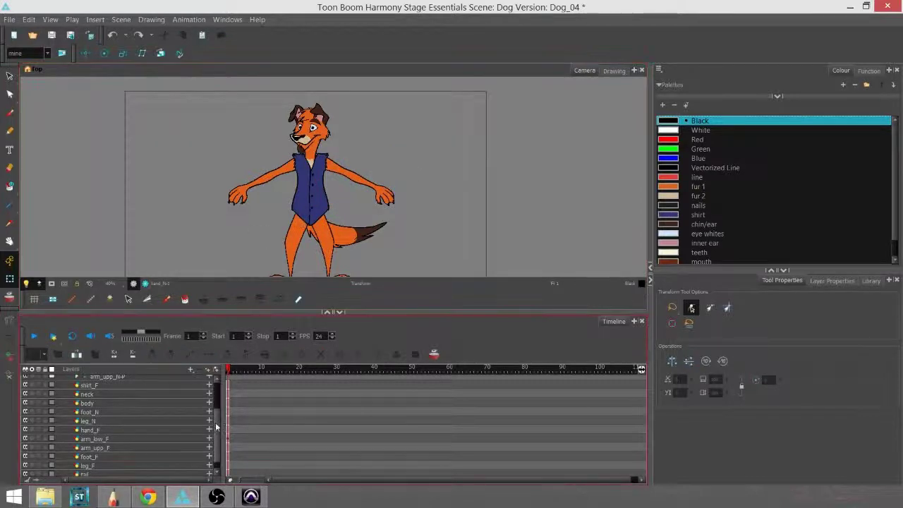
{"action": "scroll", "coordinate": [131, 409], "scroll_direction": "up", "scroll_amount": 2}
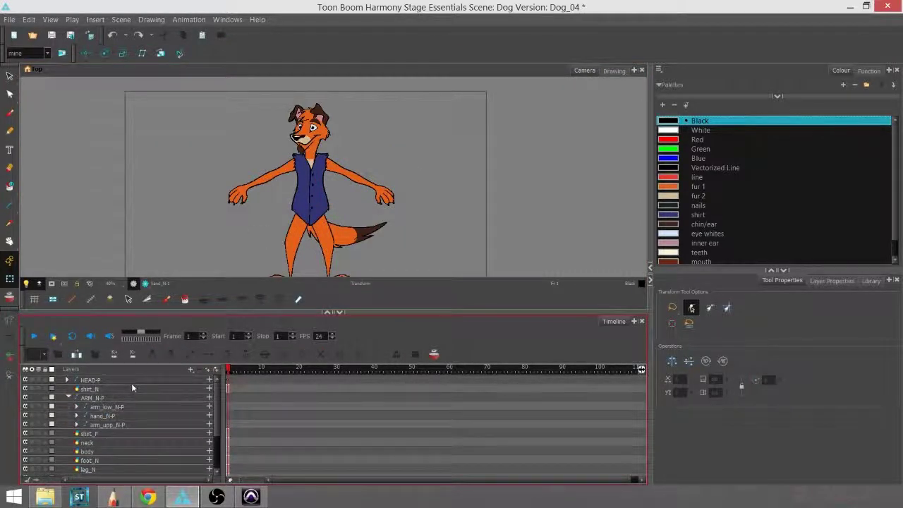
Select the HEAD-P peg and set its layer colour to the custom orange-brown (RGB 170, 85, 0)
{"action": "left_click", "coordinate": [97, 380]}
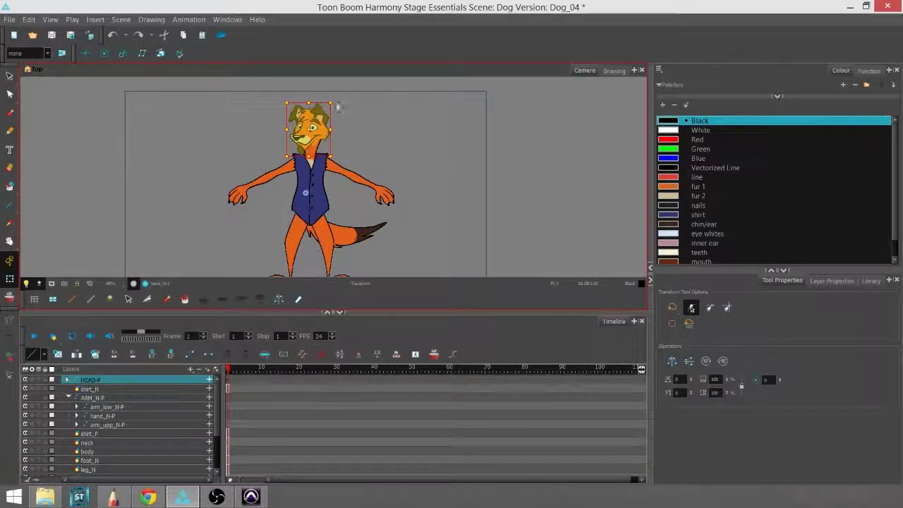
{"action": "key", "text": "space"}
{"action": "mouse_move", "coordinate": [410, 239]}
{"action": "left_mouse_down"}
{"action": "mouse_move", "coordinate": [409, 216]}
{"action": "mouse_move", "coordinate": [401, 232]}
{"action": "left_mouse_up"}
{"action": "scroll", "coordinate": [407, 219], "scroll_direction": "down", "scroll_amount": 1}
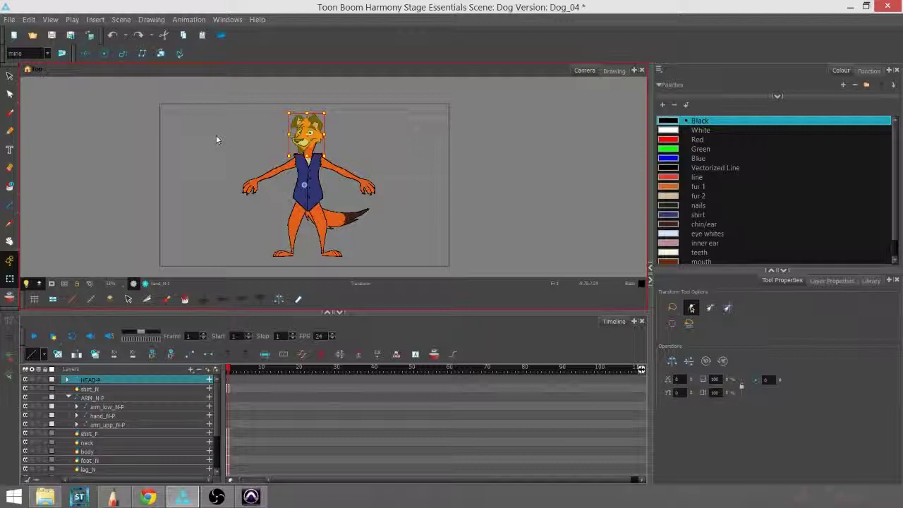
{"action": "left_click", "coordinate": [187, 382]}
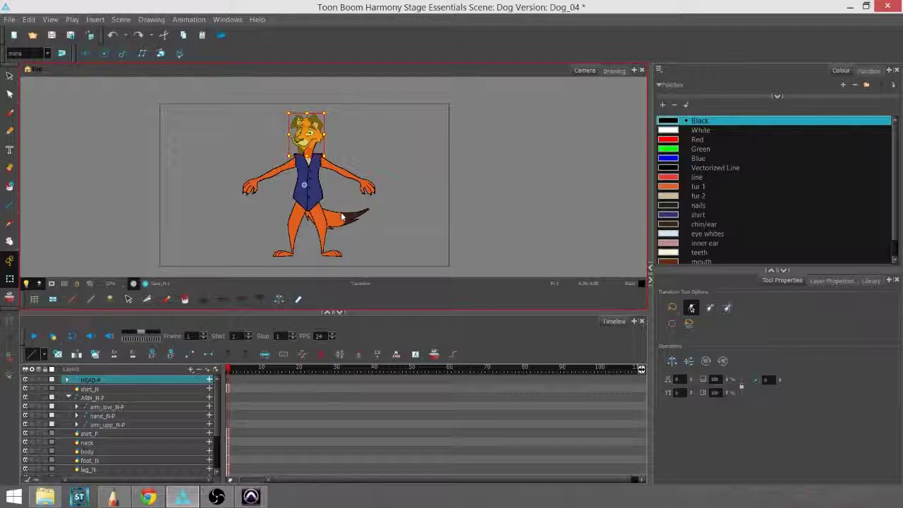
{"action": "mouse_move", "coordinate": [218, 405]}
{"action": "left_mouse_down"}
{"action": "mouse_move", "coordinate": [218, 433]}
{"action": "mouse_move", "coordinate": [219, 391]}
{"action": "left_mouse_up"}
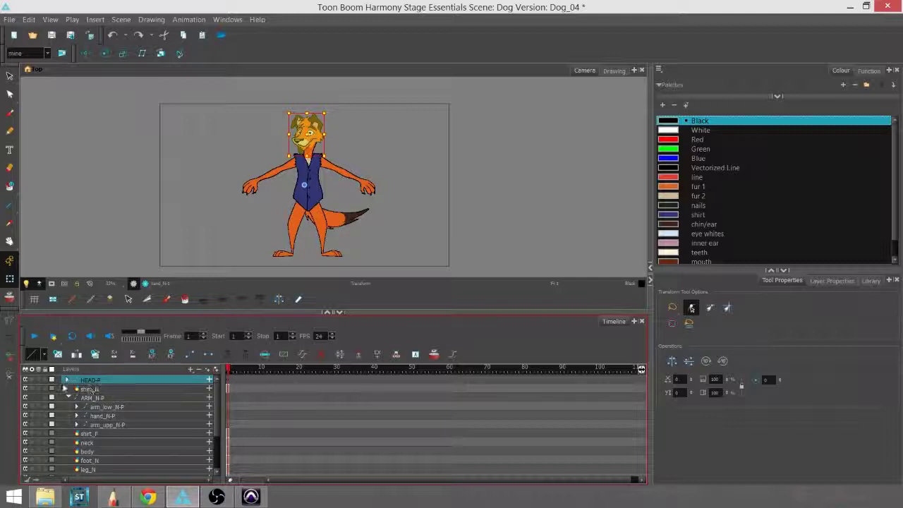
{"action": "left_click", "coordinate": [51, 387]}
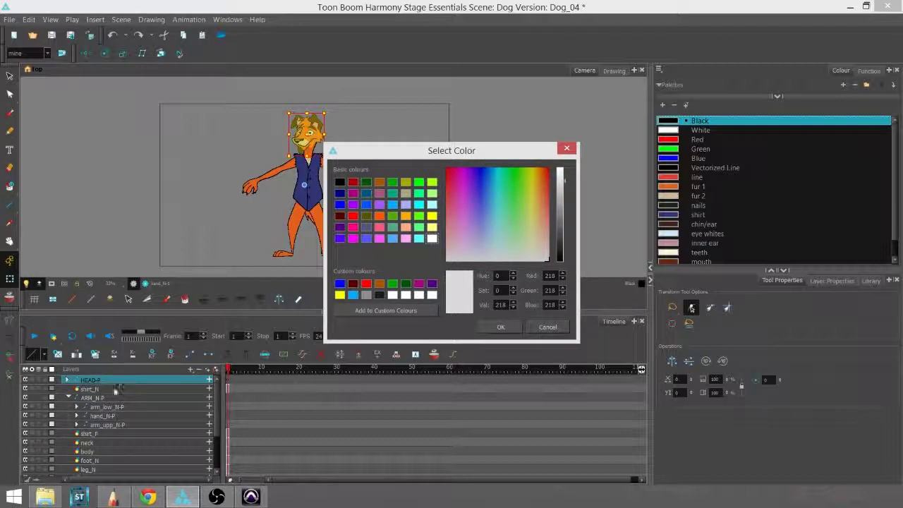
{"action": "left_click", "coordinate": [380, 284]}
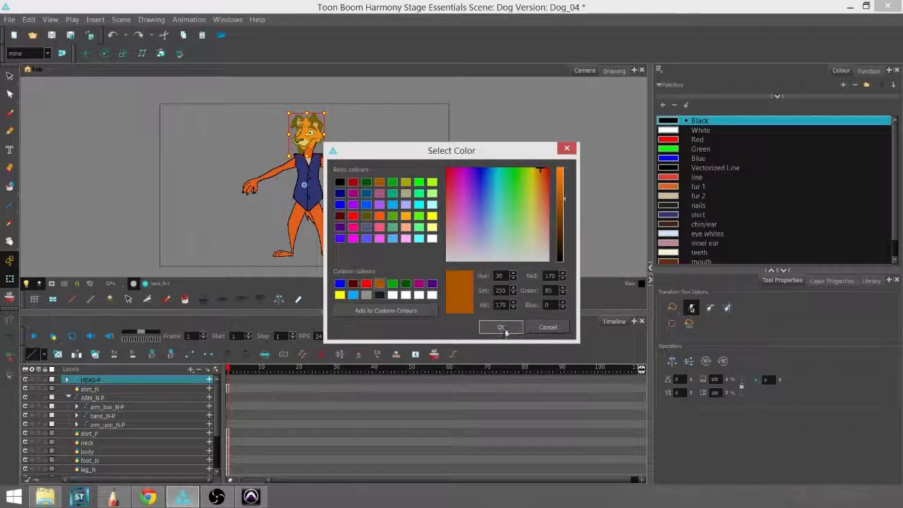
{"action": "left_click", "coordinate": [500, 328]}
Expand the HEAD-P peg to list its child pegs and select eye_N-P
{"action": "left_click", "coordinate": [66, 380]}
{"action": "scroll", "coordinate": [221, 426], "scroll_direction": "down", "scroll_amount": 3}
{"action": "left_click_drag", "start_coordinate": [219, 423], "coordinate": [250, 358]}
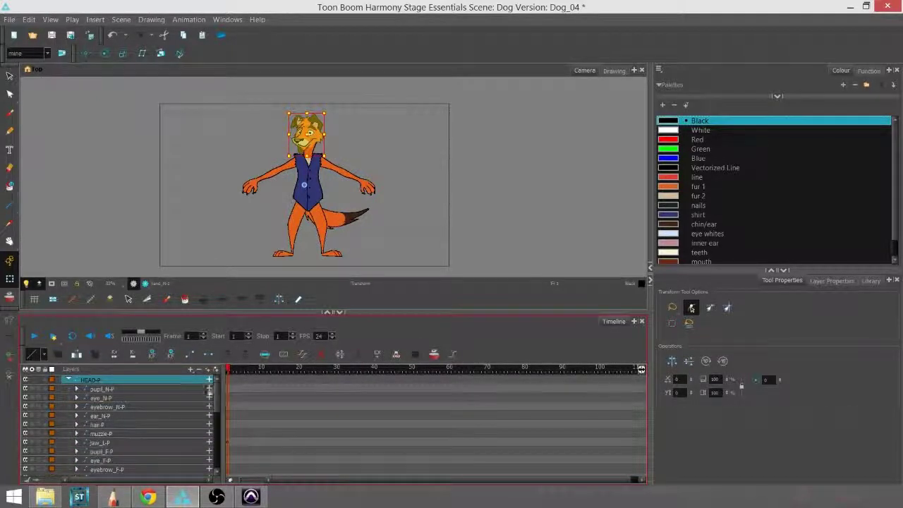
{"action": "mouse_move", "coordinate": [211, 398]}
{"action": "left_mouse_down"}
{"action": "mouse_move", "coordinate": [212, 412]}
{"action": "mouse_move", "coordinate": [206, 395]}
{"action": "left_mouse_up"}
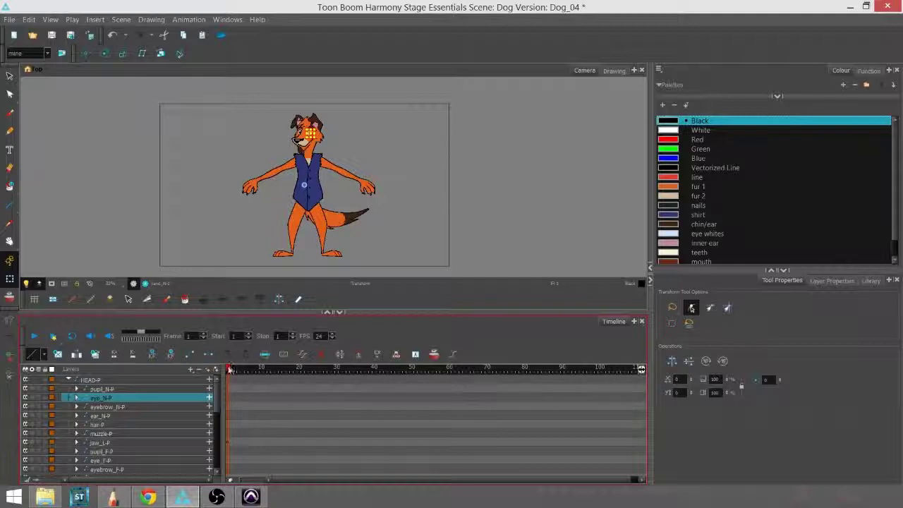
Try extending the scene to frame 37 to preview the coloured head layers, and undo both the extension and the layer colouring
{"action": "left_click_drag", "start_coordinate": [241, 369], "coordinate": [365, 372]}
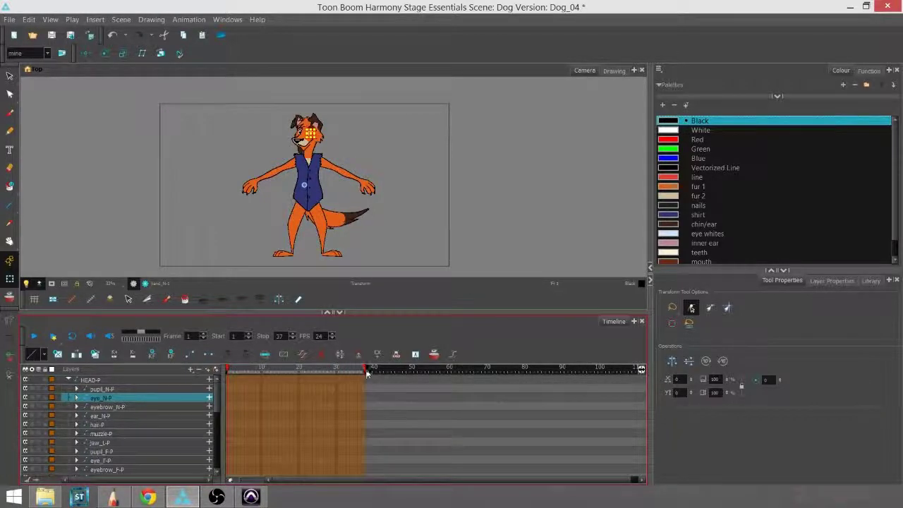
{"action": "left_click_drag", "start_coordinate": [217, 396], "coordinate": [252, 383]}
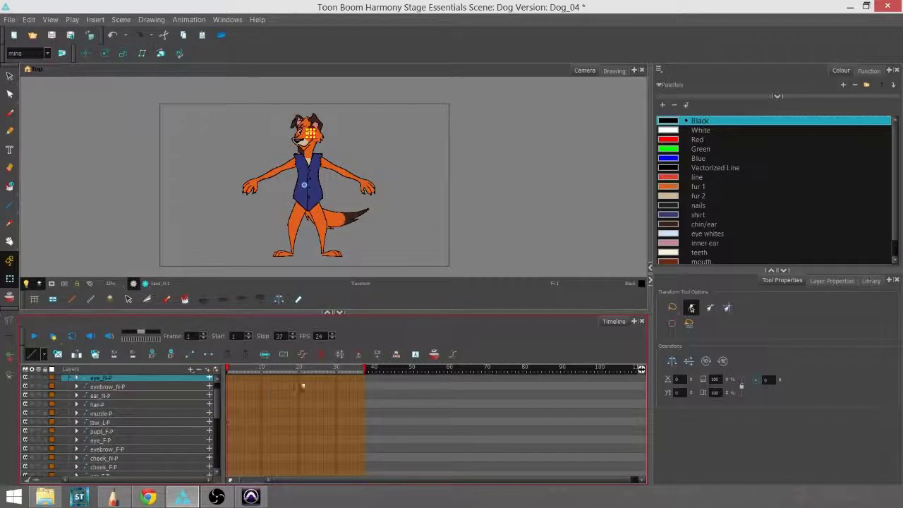
{"action": "left_click", "coordinate": [431, 299]}
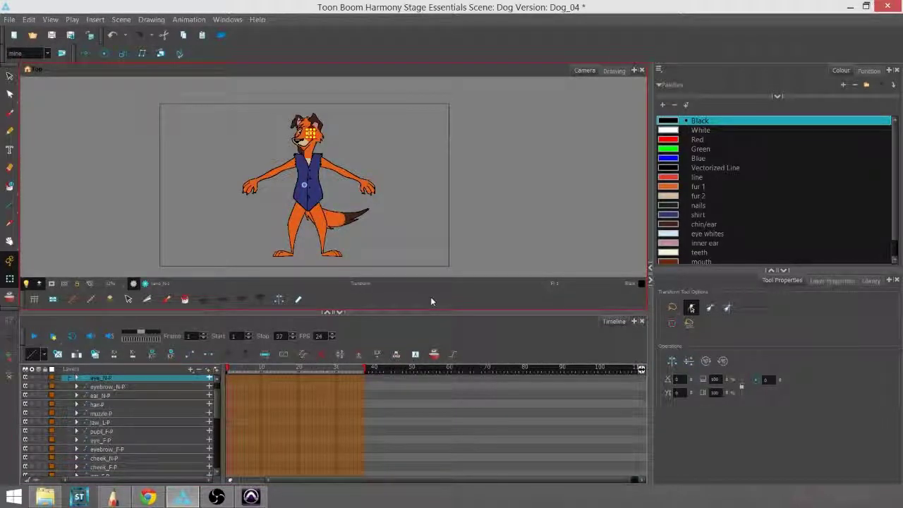
{"action": "key", "text": "ctrl+z"}
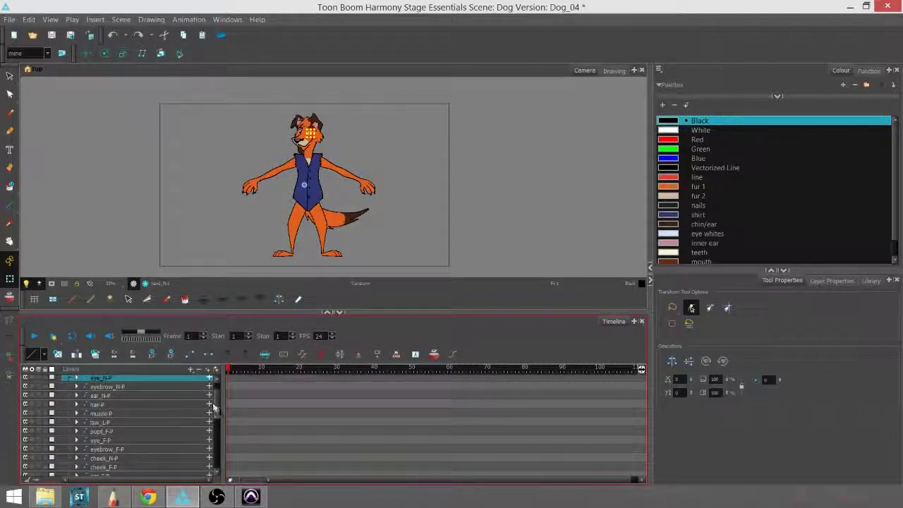
Set the layer colour of the pupil_N-P, eye_N-P and eyebrow_N-P pegs to red (RGB 255, 0, 0)
{"action": "scroll", "coordinate": [218, 392], "scroll_direction": "up", "scroll_amount": 1}
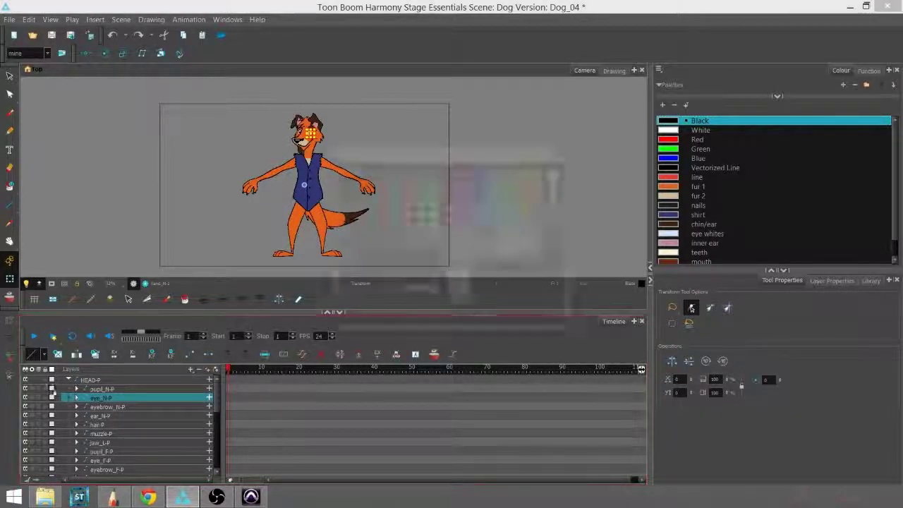
{"action": "left_click", "coordinate": [53, 397]}
{"action": "left_click", "coordinate": [366, 284]}
{"action": "left_click", "coordinate": [500, 327]}
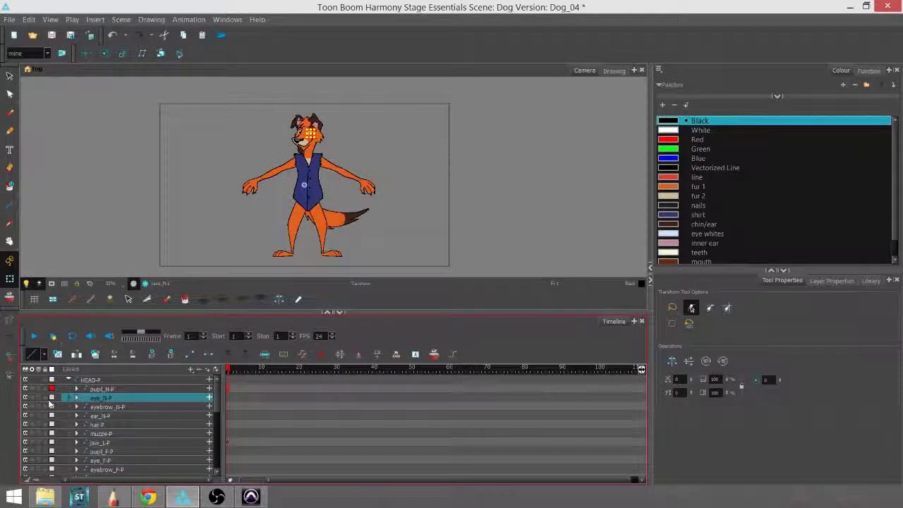
{"action": "left_click", "coordinate": [52, 398]}
{"action": "left_click", "coordinate": [366, 284]}
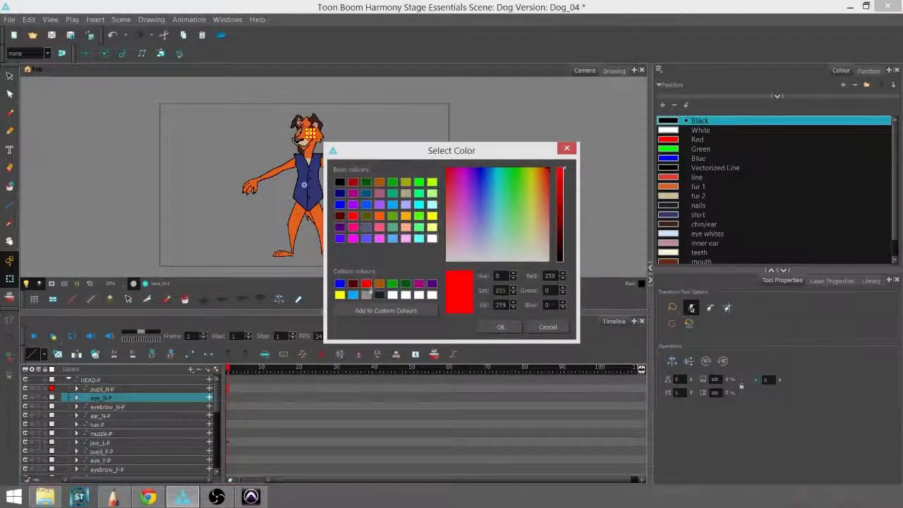
{"action": "left_click", "coordinate": [501, 326]}
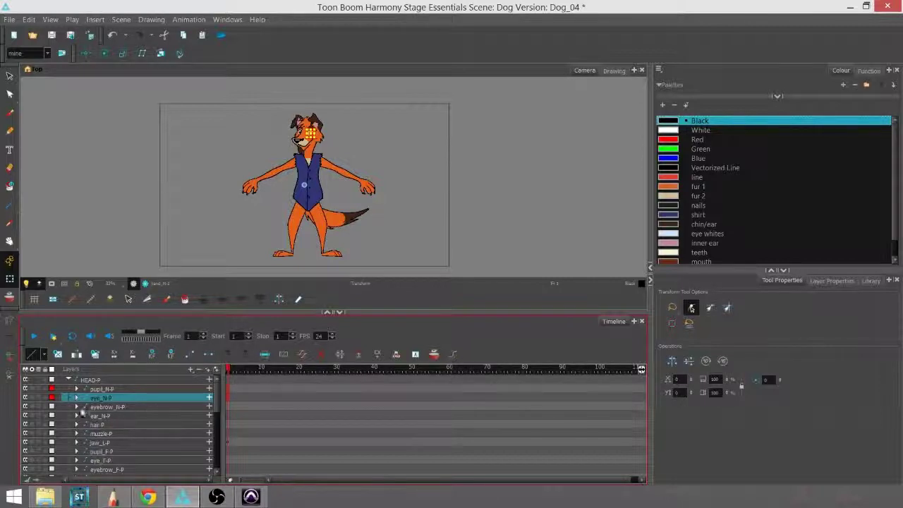
{"action": "left_click", "coordinate": [50, 407]}
{"action": "left_click", "coordinate": [366, 284]}
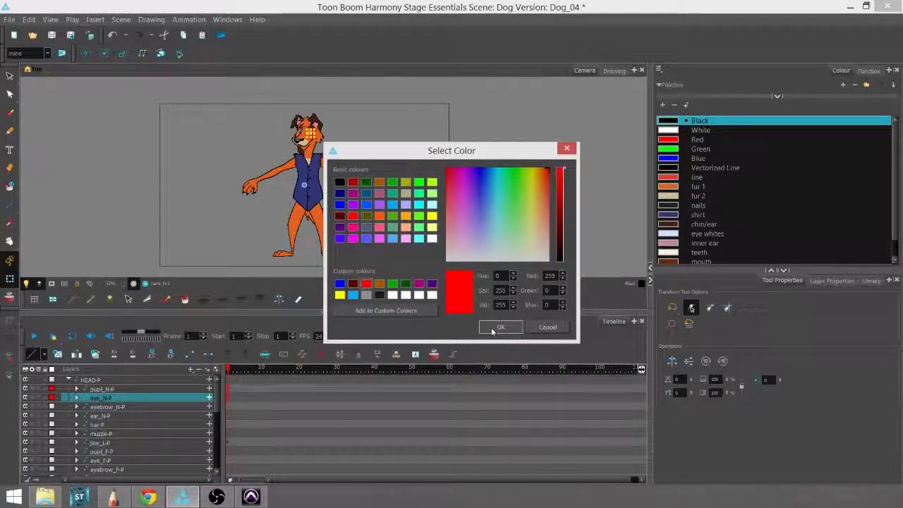
{"action": "left_click", "coordinate": [500, 326]}
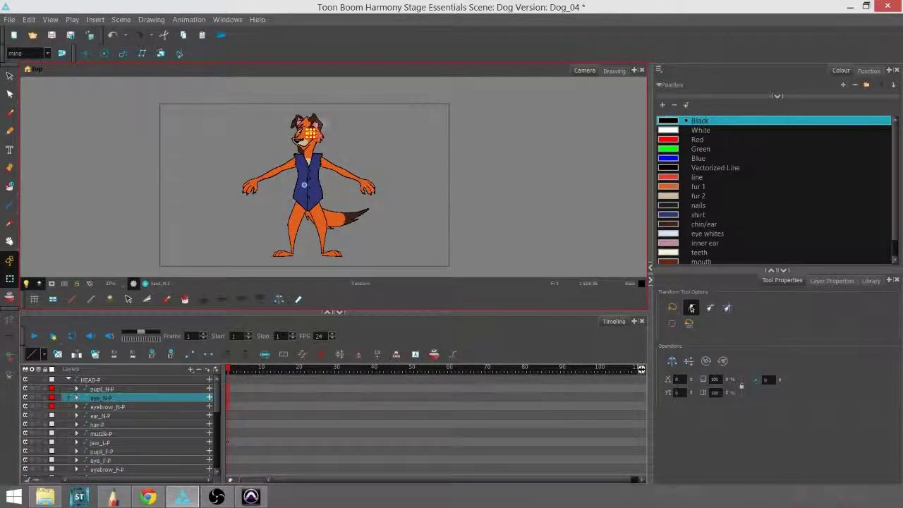
Deselect eye_N-P and select the near eye's pupil directly on the dog's face in the Camera view
{"action": "left_click_drag", "start_coordinate": [329, 136], "coordinate": [332, 159]}
{"action": "scroll", "coordinate": [331, 159], "scroll_direction": "up", "scroll_amount": 6}
{"action": "scroll", "coordinate": [332, 250], "scroll_direction": "down", "scroll_amount": 1}
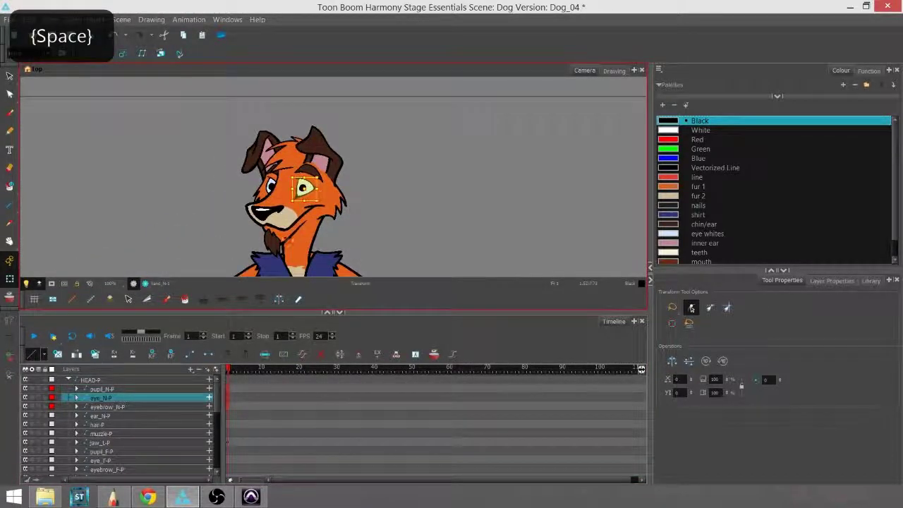
{"action": "left_click", "coordinate": [367, 188]}
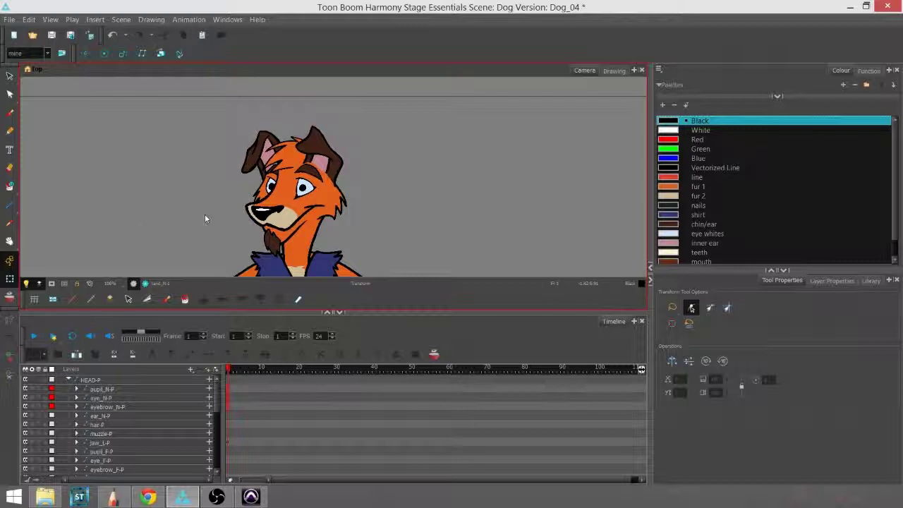
{"action": "left_click", "coordinate": [305, 189]}
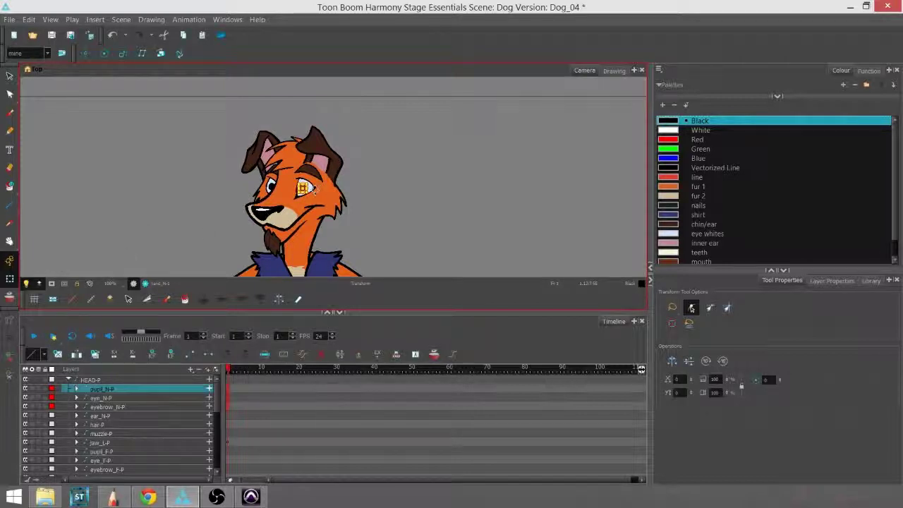
Set the layer colour of the near ear's ear_N-P peg to red (RGB 255, 0, 0) and deselect the ear
{"action": "left_click", "coordinate": [327, 147]}
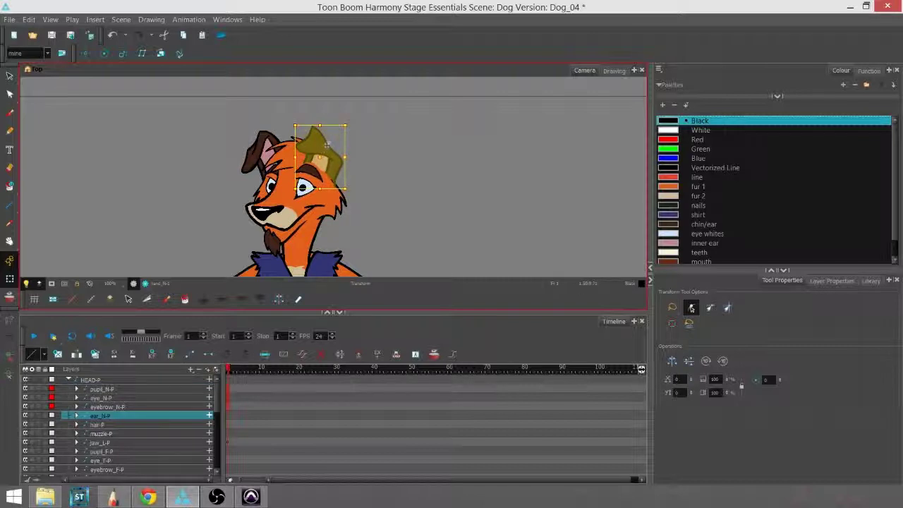
{"action": "left_click", "coordinate": [51, 415]}
{"action": "left_click", "coordinate": [366, 284]}
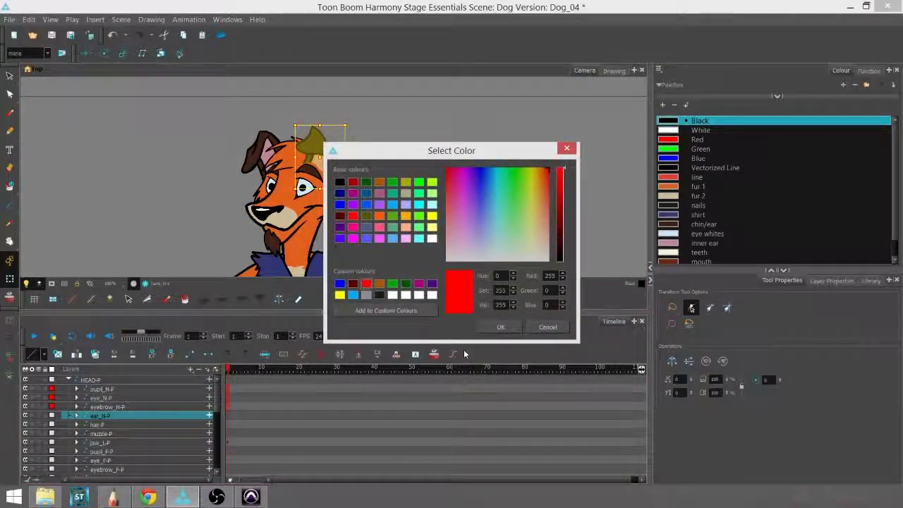
{"action": "left_click", "coordinate": [543, 326]}
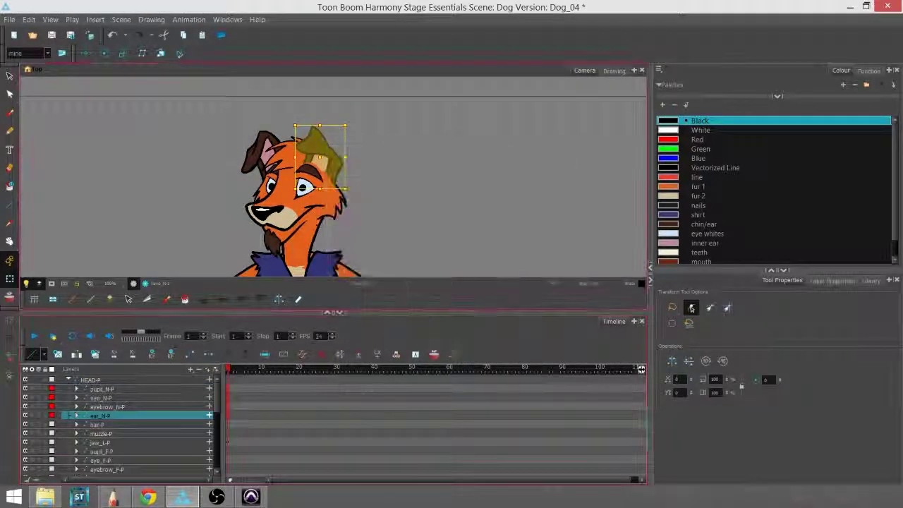
{"action": "left_click", "coordinate": [356, 188]}
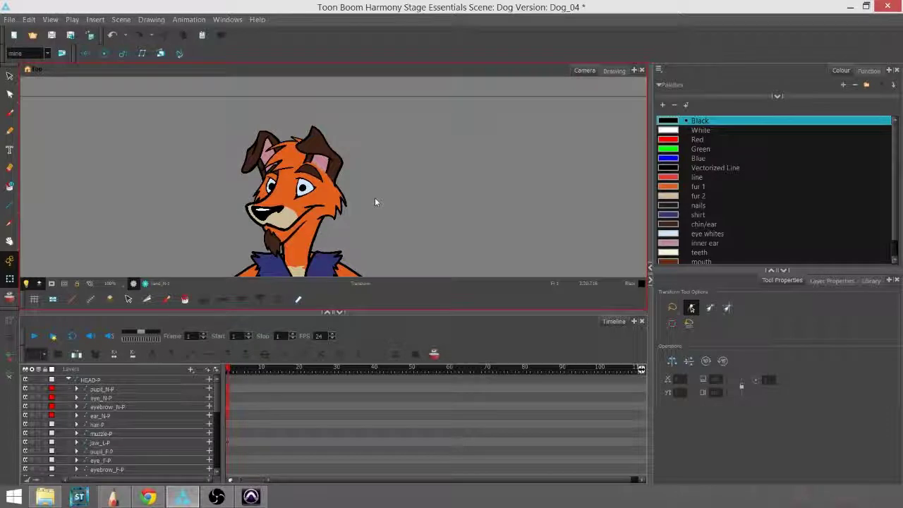
{"action": "key", "text": "space"}
{"action": "left_click_drag", "start_coordinate": [385, 246], "coordinate": [389, 215]}
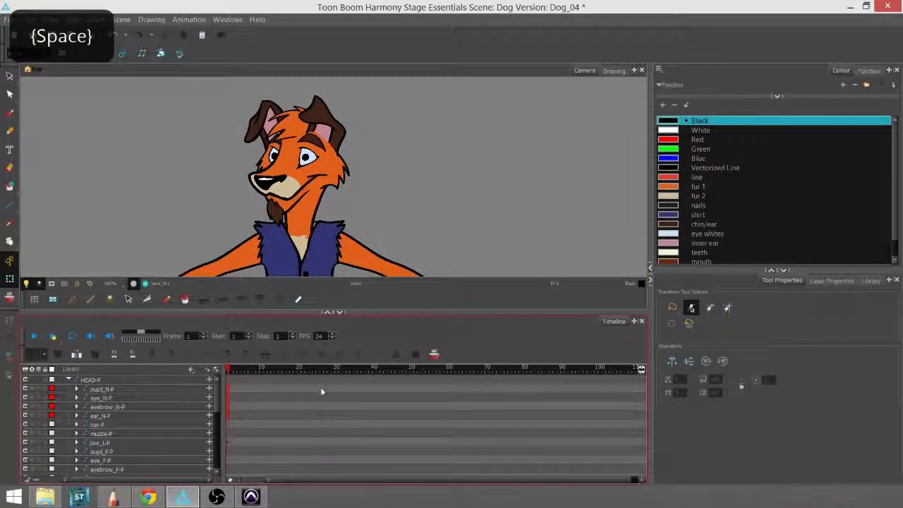
{"action": "scroll", "coordinate": [425, 161], "scroll_direction": "down", "scroll_amount": 4}
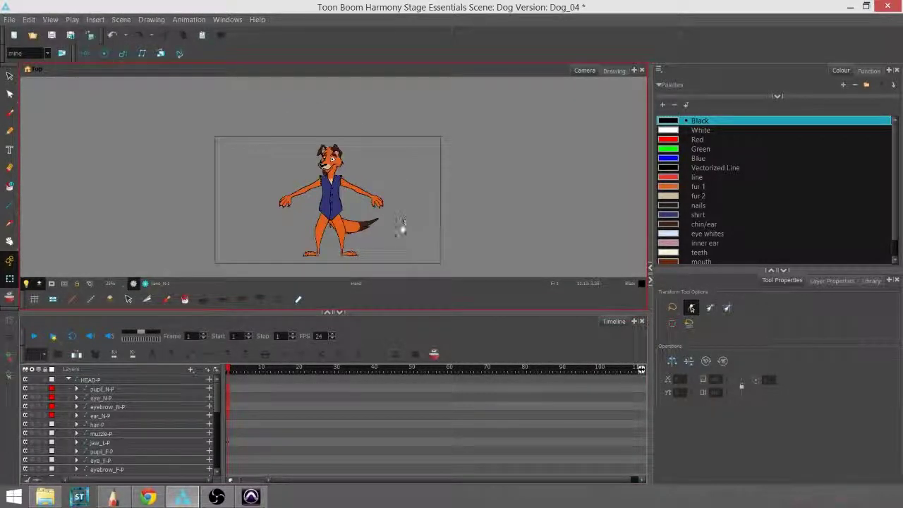
{"action": "scroll", "coordinate": [402, 224], "scroll_direction": "up", "scroll_amount": 3}
{"action": "key", "text": "space"}
{"action": "left_click_drag", "start_coordinate": [403, 238], "coordinate": [404, 233]}
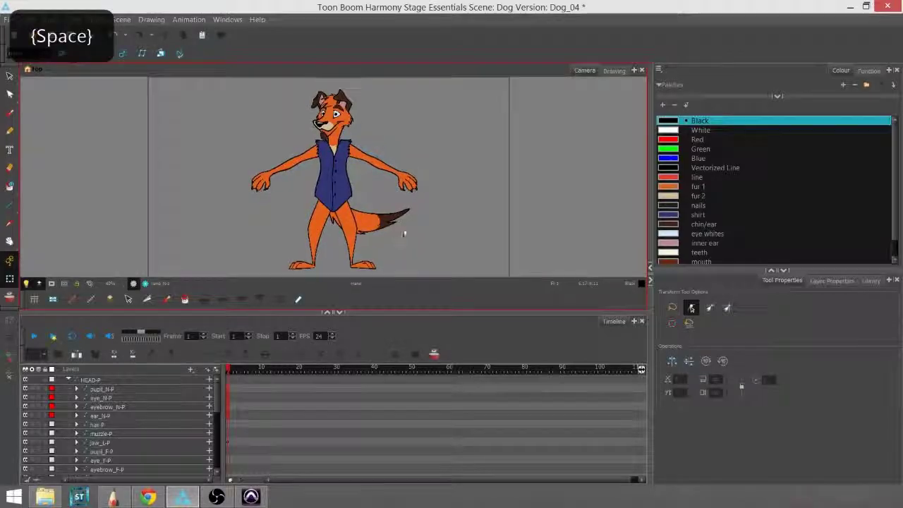